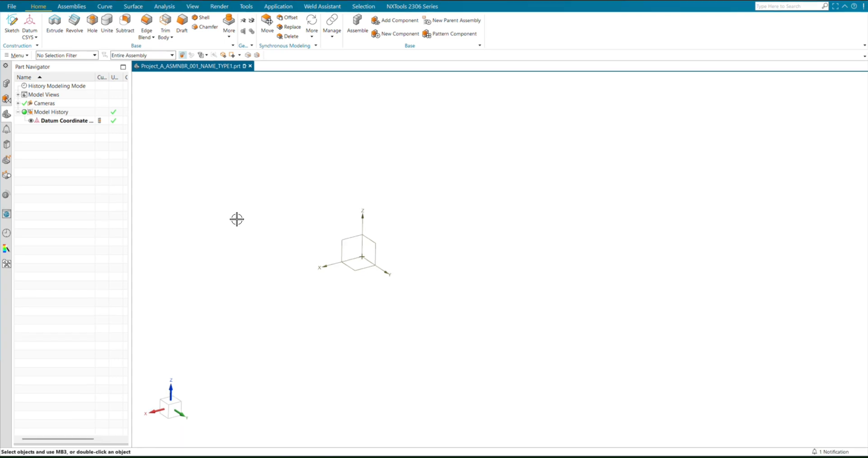
Step: Enable Show Crosshairs for the cursor in the selection preferences and apply the change
left_click(236, 219)
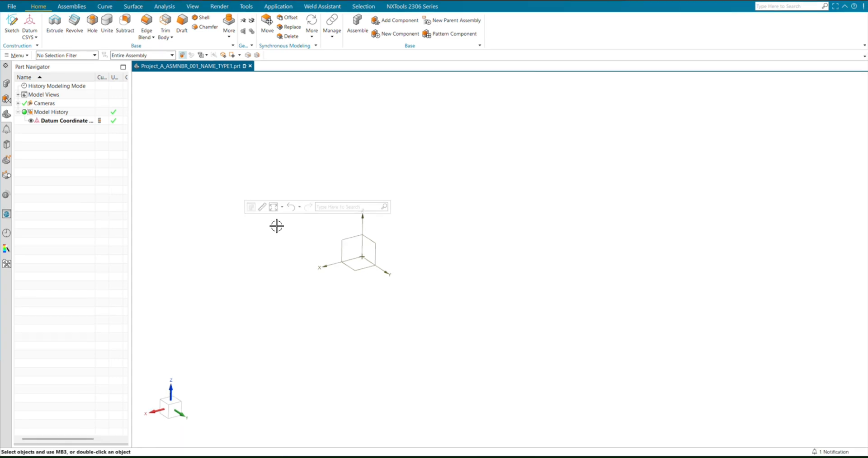
left_click(12, 8)
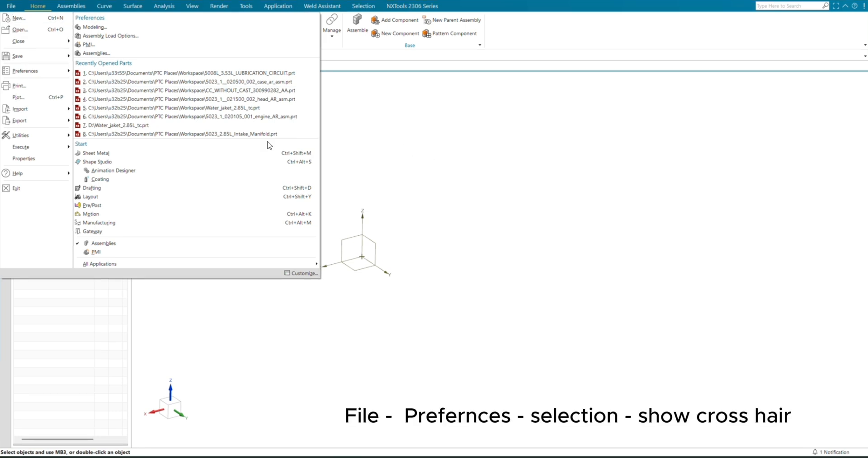
mouse_move(51, 77)
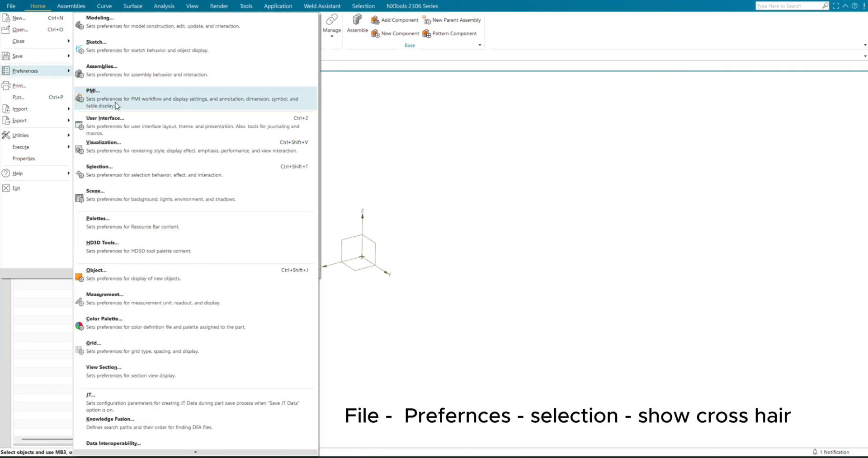
left_click(118, 175)
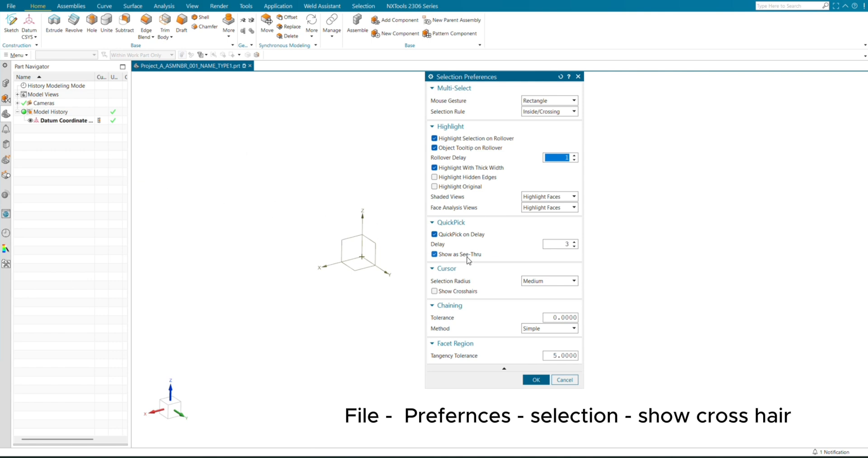
left_click(459, 291)
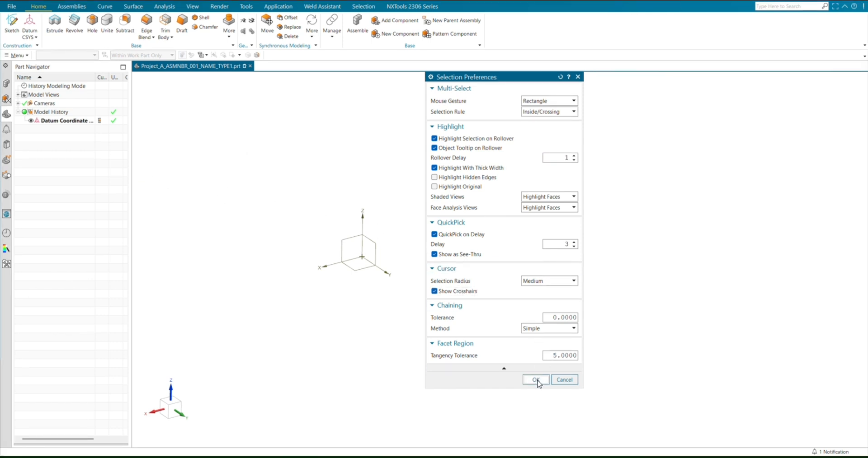
left_click(536, 380)
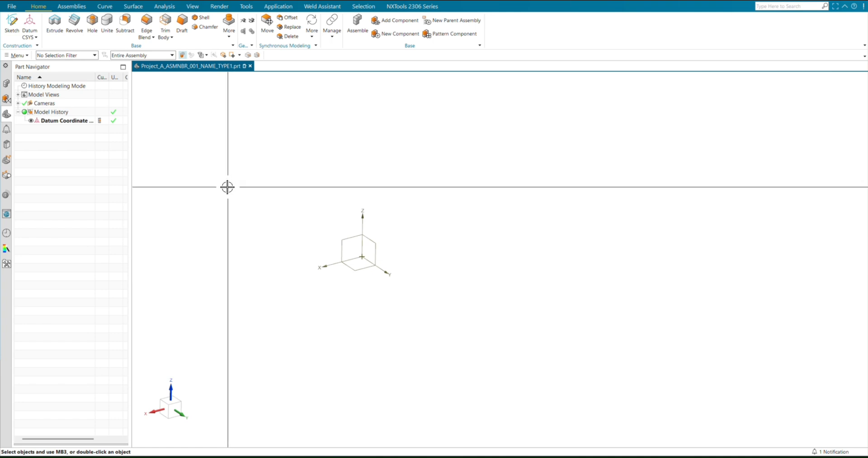
left_click(11, 6)
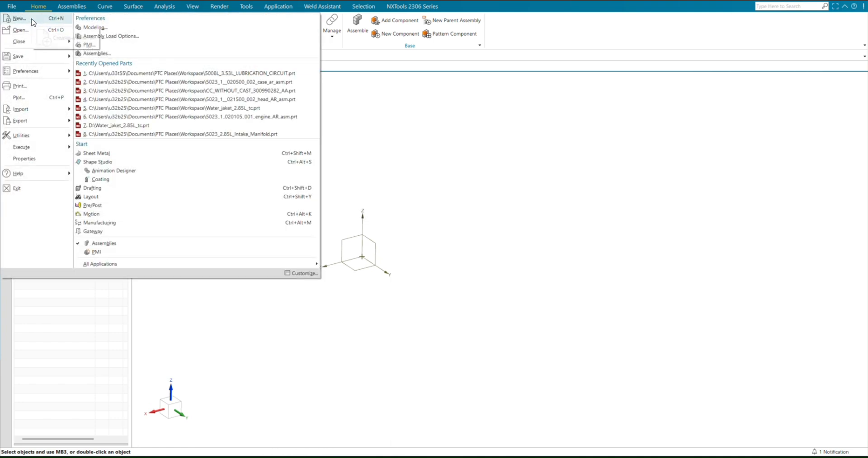
left_click(423, 174)
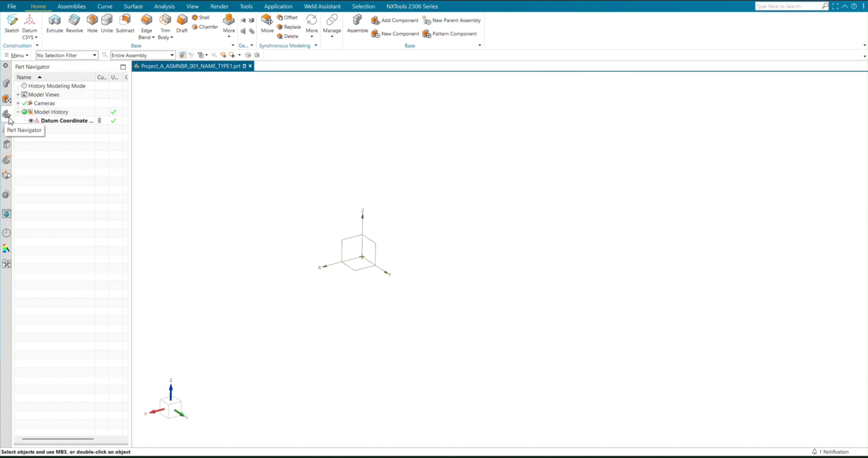
Step: Undock the Assembly Navigator, dock it on the side of the graphics area opposite the Part Navigator, and widen it
double_click(8, 85)
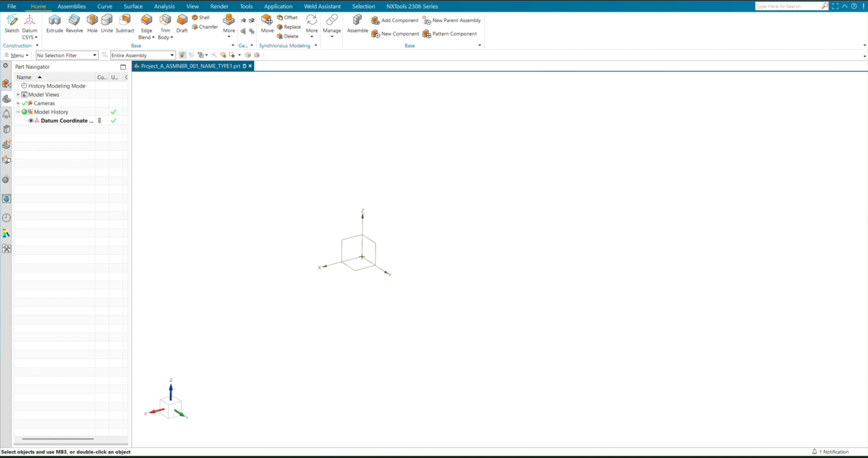
left_click_drag(1, 177, 864, 89)
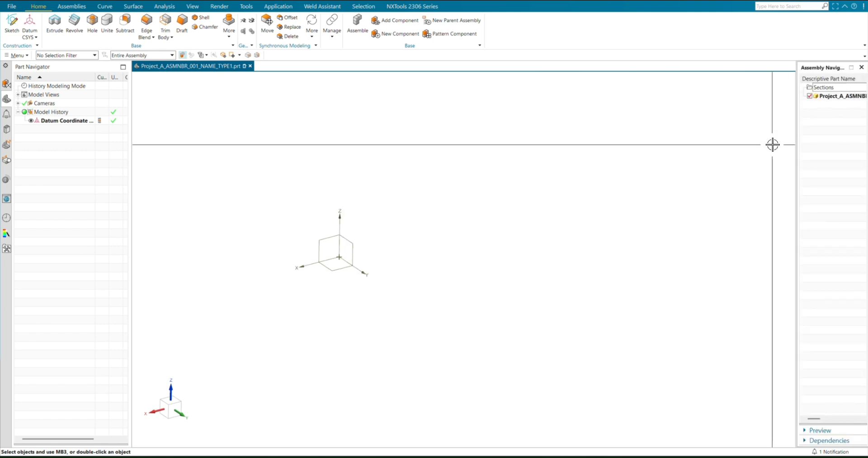
left_click_drag(796, 141, 709, 140)
middle_click_drag(297, 326, 362, 320, "shift")
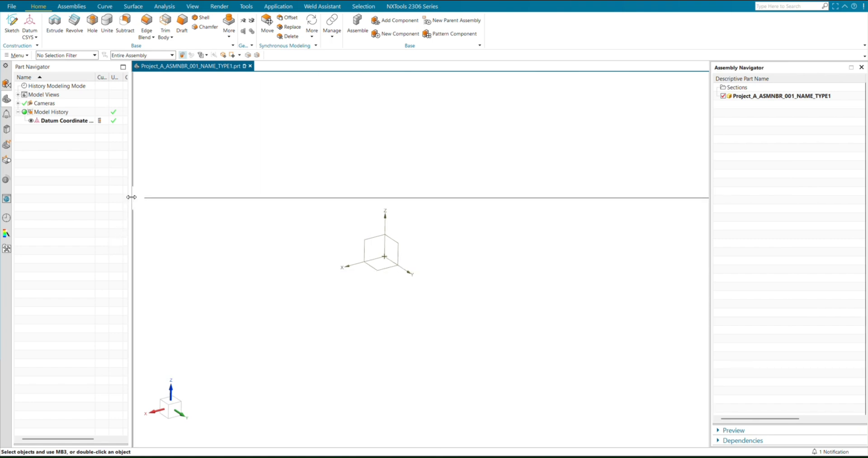
Step: Widen the Part Navigator with its Current Feature and Up to Date columns to view their headings, and narrow the navigator again
left_click_drag(131, 197, 232, 197)
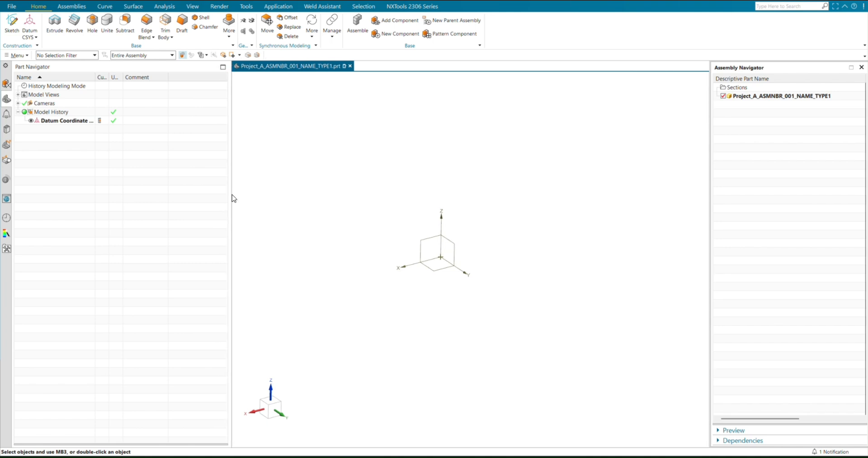
mouse_move(110, 84)
left_mouse_down()
mouse_move(166, 87)
mouse_move(124, 85)
left_mouse_up()
left_click_drag(152, 78, 173, 78)
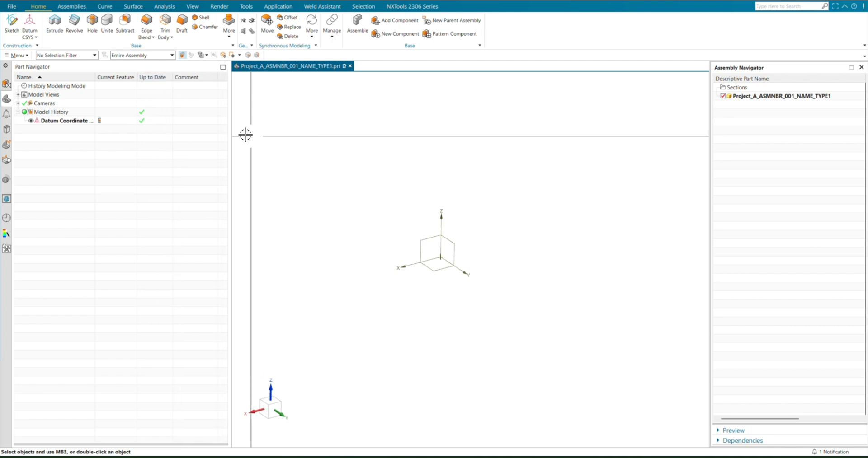
left_click_drag(229, 131, 192, 125)
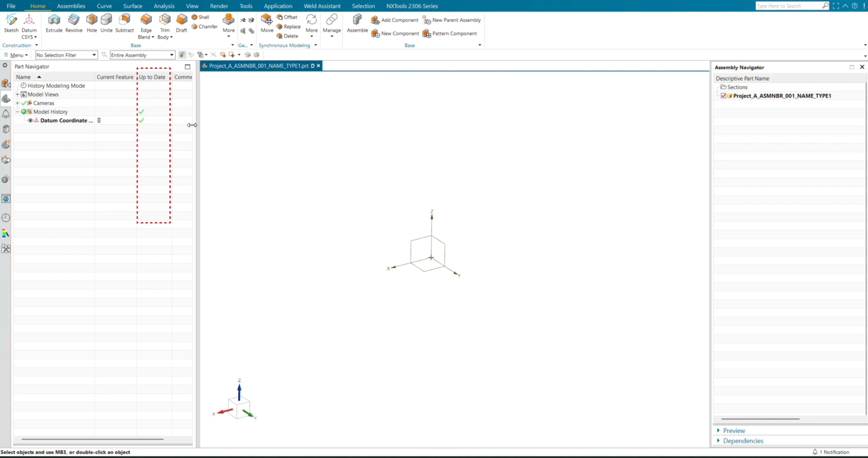
left_click_drag(192, 125, 171, 122)
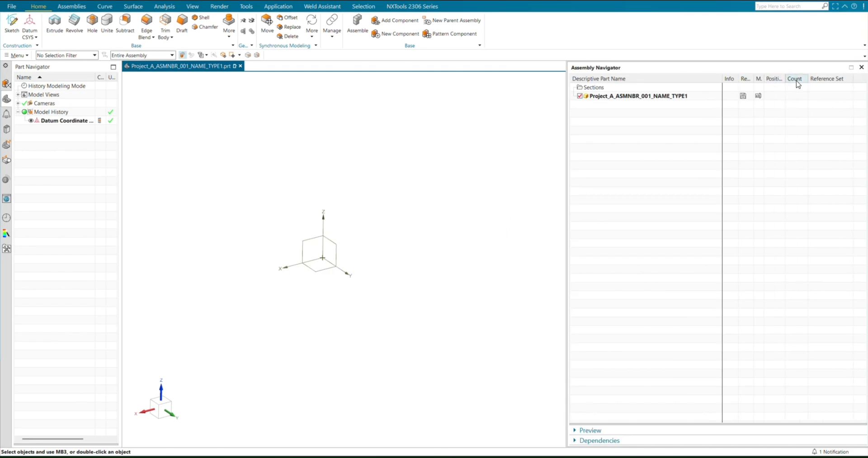
Step: Widen the Position column of the Assembly Navigator and narrow the navigator to enlarge the graphics area
left_click_drag(785, 79, 791, 79)
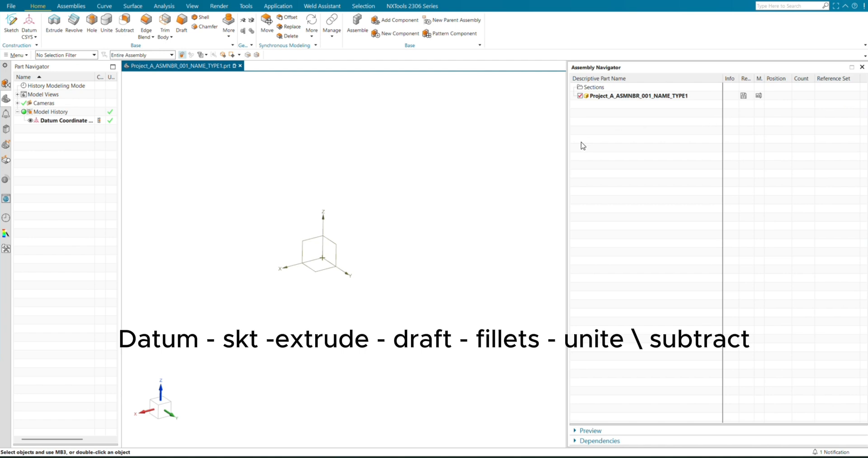
left_click_drag(568, 140, 710, 141)
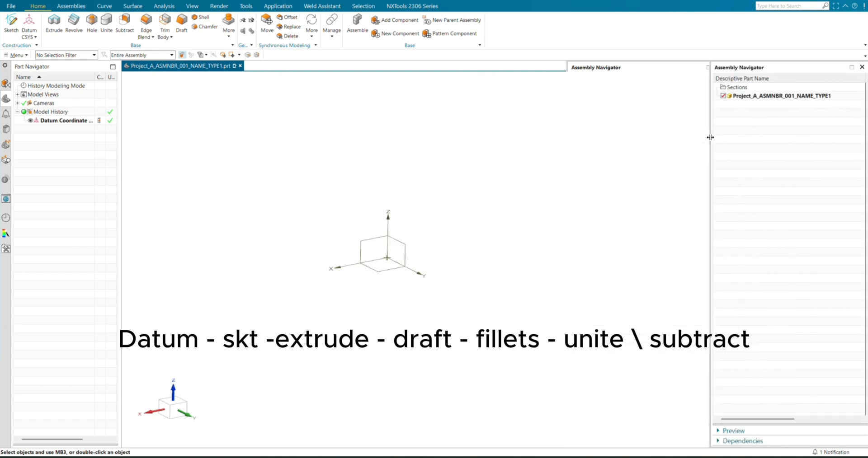
Step: Create a new sketch on the Top principal plane
middle_click_drag(389, 351, 278, 296)
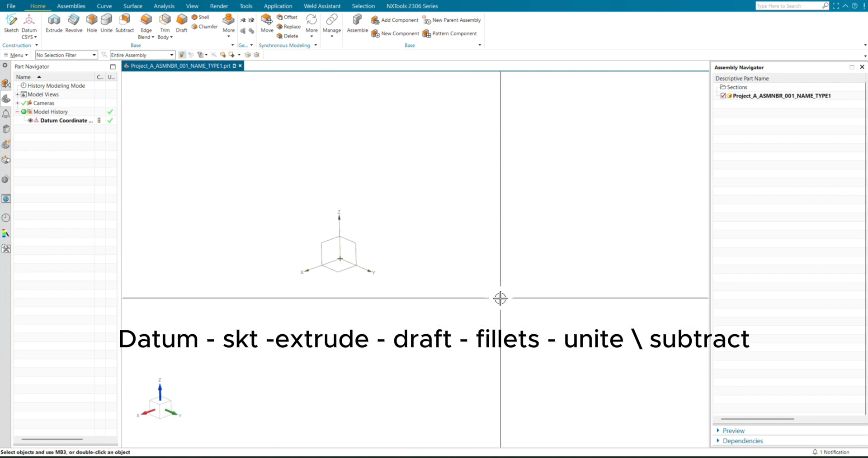
middle_click_drag(396, 262, 439, 275, "shift")
middle_click_drag(439, 275, 424, 249, "shift")
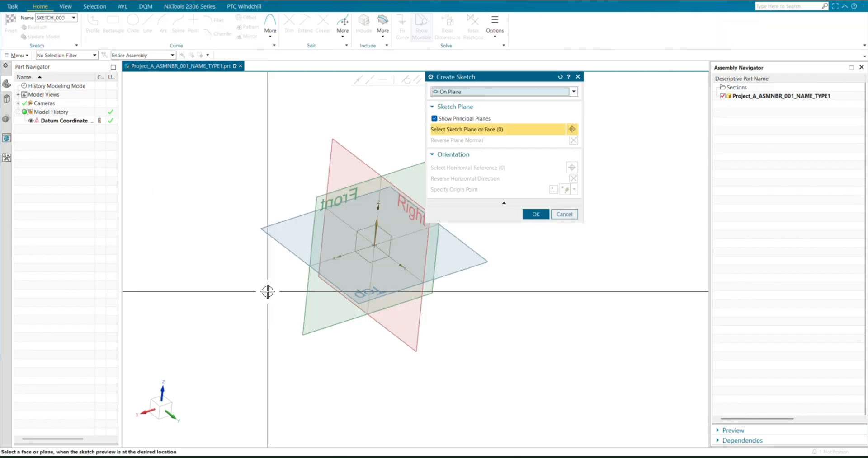
mouse_move(465, 367)
middle_mouse_down()
mouse_move(405, 375)
mouse_move(420, 356)
mouse_move(379, 346)
mouse_move(401, 379)
mouse_move(394, 370)
mouse_move(412, 345)
mouse_move(457, 359)
middle_mouse_up()
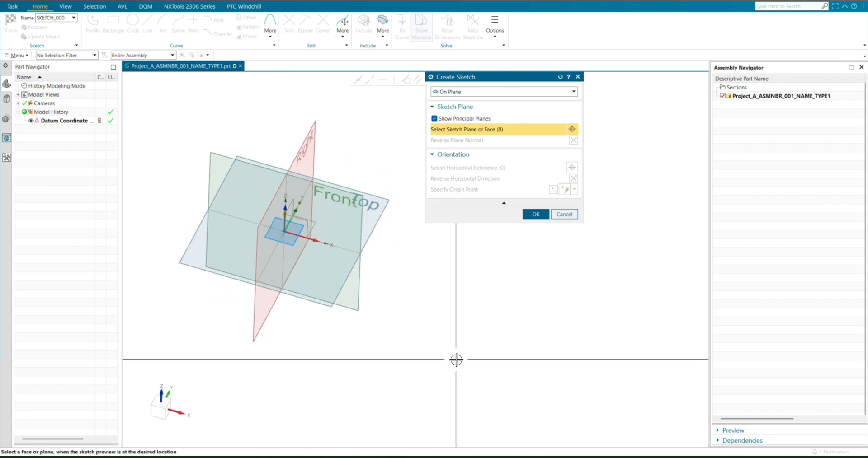
left_click(381, 213)
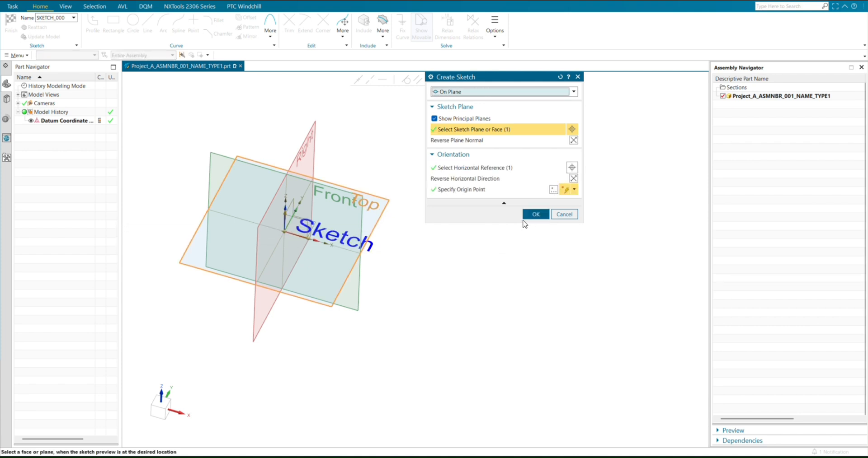
middle_click_drag(397, 300, 429, 342)
middle_click(374, 236)
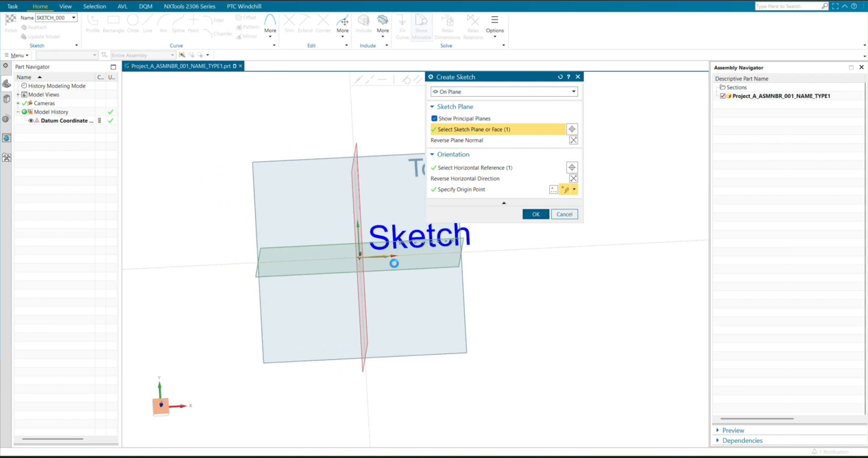
Step: Draw a horizontal rectangle from its center at the sketch origin, about 203 wide and 106 high
mouse_move(542, 243)
middle_mouse_down("shift")
mouse_move(503, 270)
mouse_move(463, 279)
middle_mouse_up("shift")
middle_click_drag(264, 153, 282, 162, "shift")
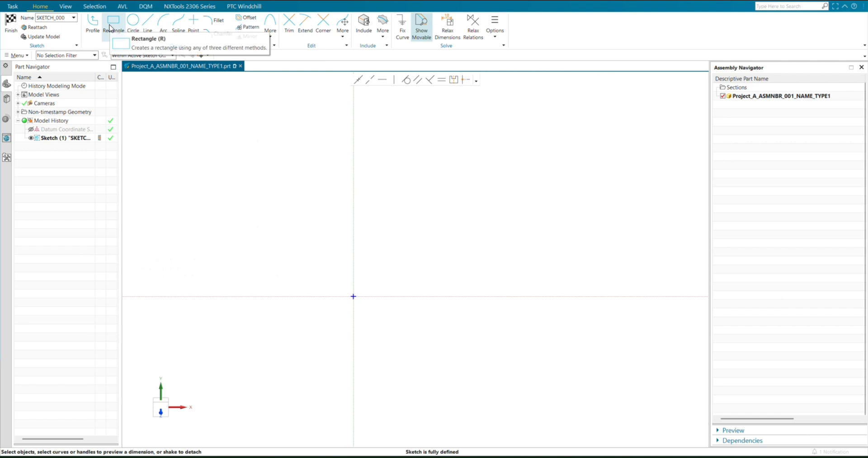
left_click(112, 25)
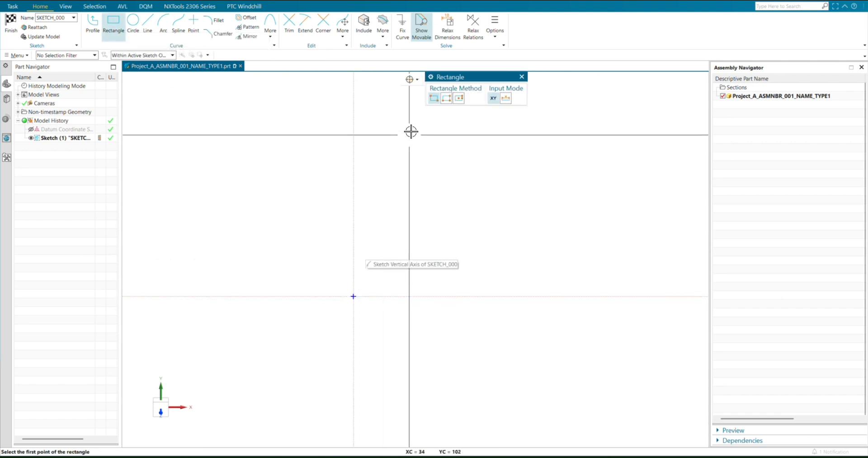
left_click_drag(454, 79, 148, 83)
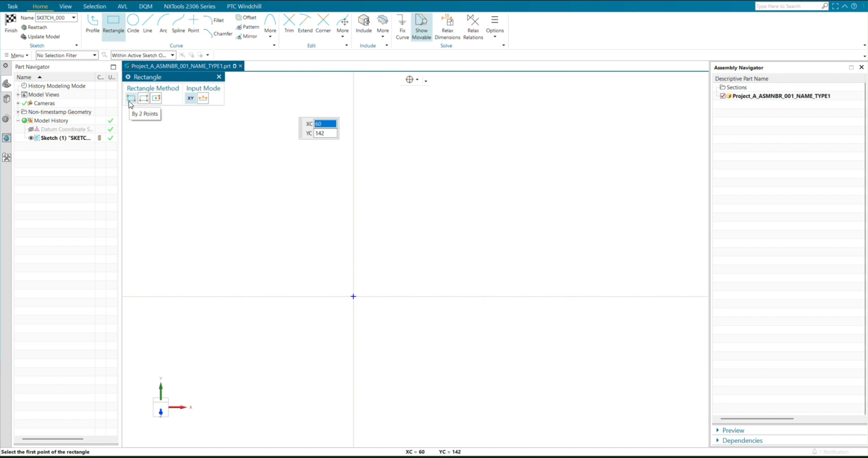
left_click(157, 100)
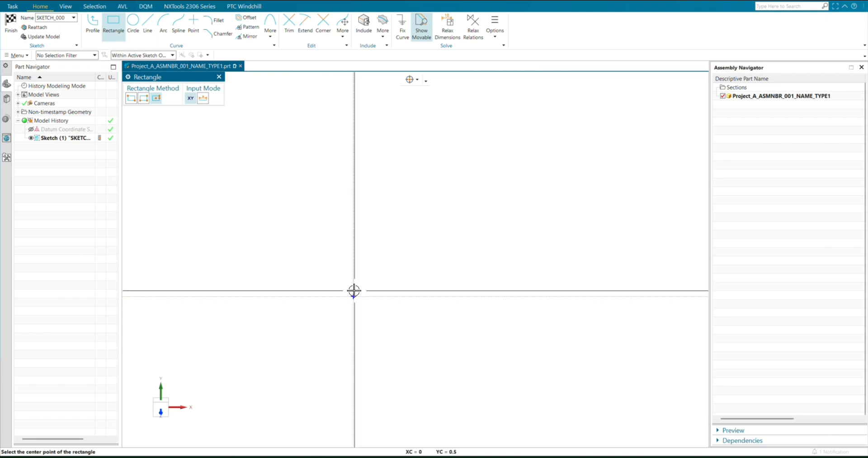
left_click(354, 297)
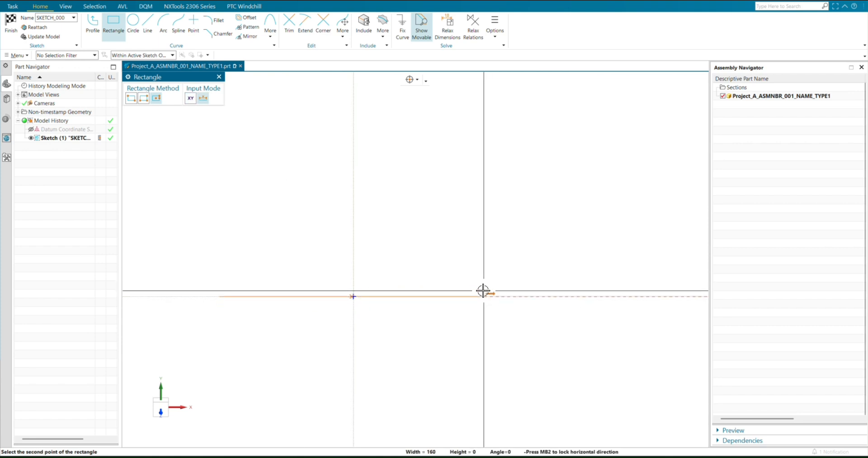
key("Escape")
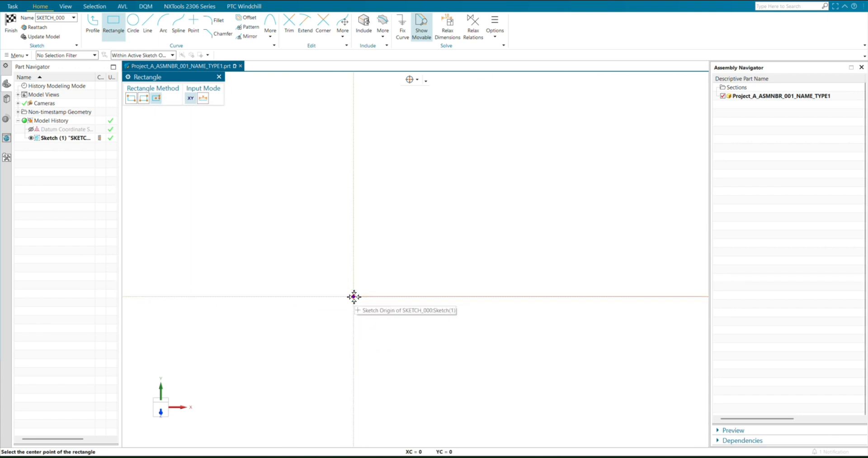
left_click(354, 297)
left_click(520, 298)
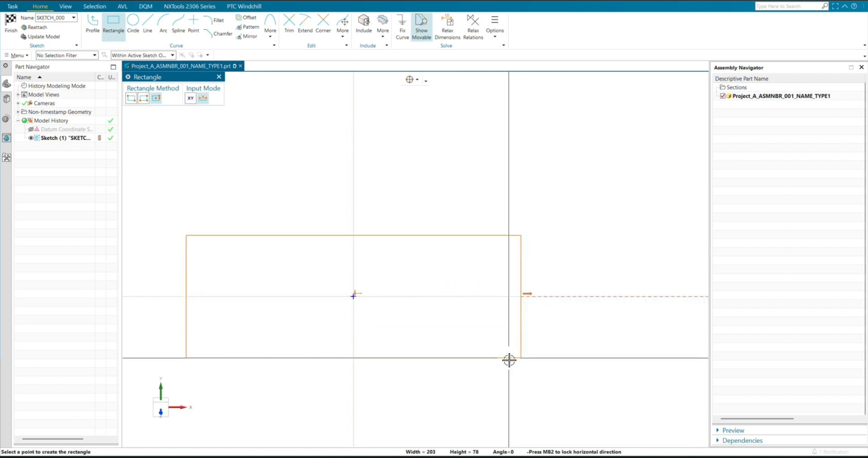
left_click(510, 380)
scroll(364, 326, "down", 1)
mouse_move(296, 331)
middle_mouse_down("shift")
mouse_move(344, 284)
mouse_move(350, 294)
middle_mouse_up("shift")
scroll(348, 281, "up", 1)
key("Escape")
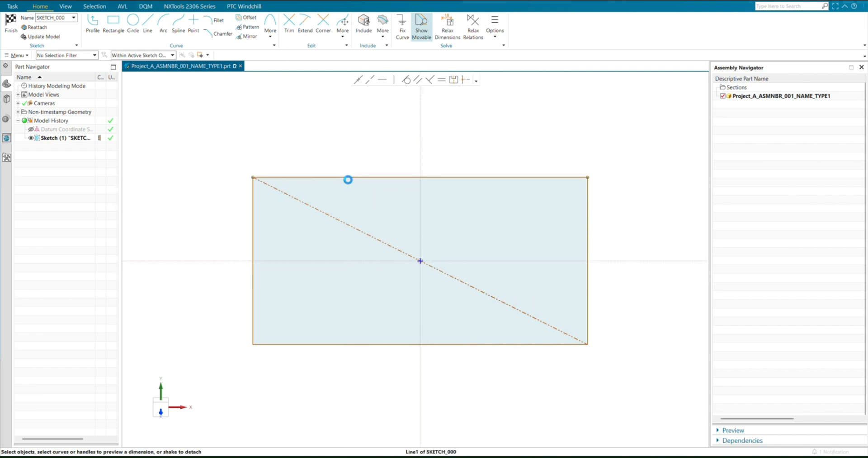
Step: Dimension the rectangle's width above its upper edge and its height beside a vertical edge, keeping the drawn sizes
left_click(347, 180)
left_click(429, 170)
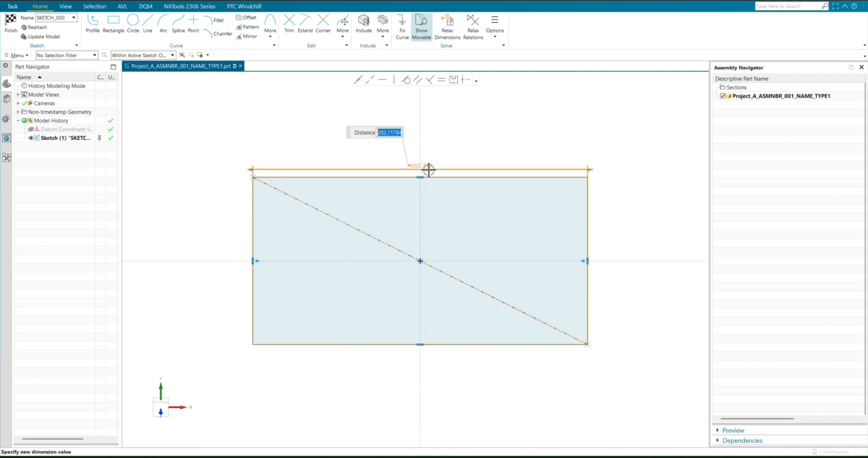
left_click(497, 159)
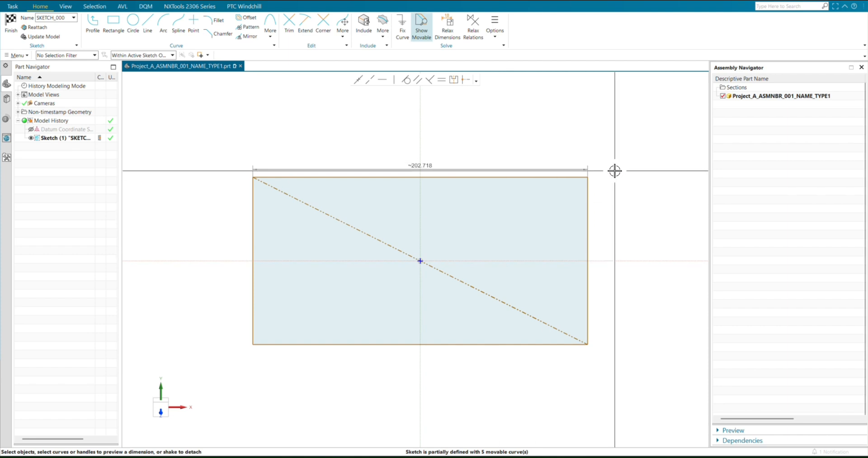
key("d")
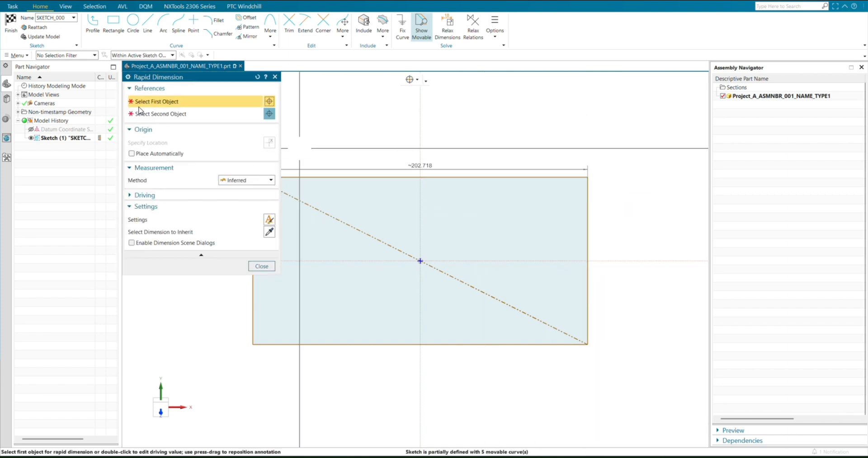
left_click(586, 209)
left_click(611, 231)
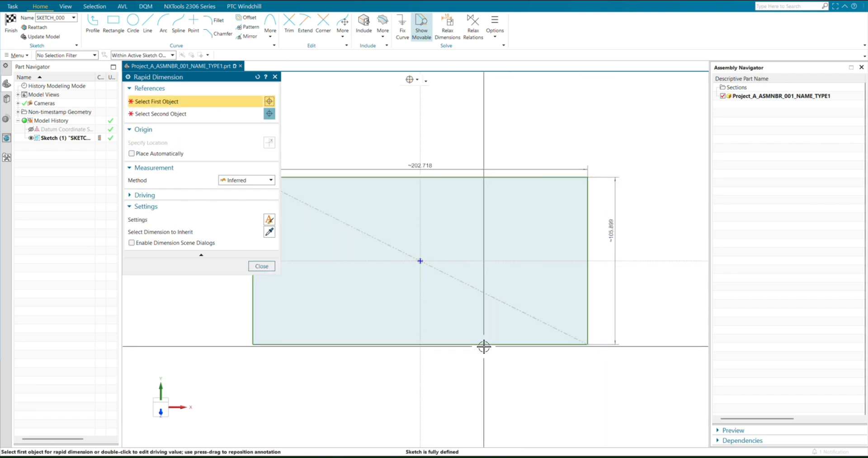
key("Escape")
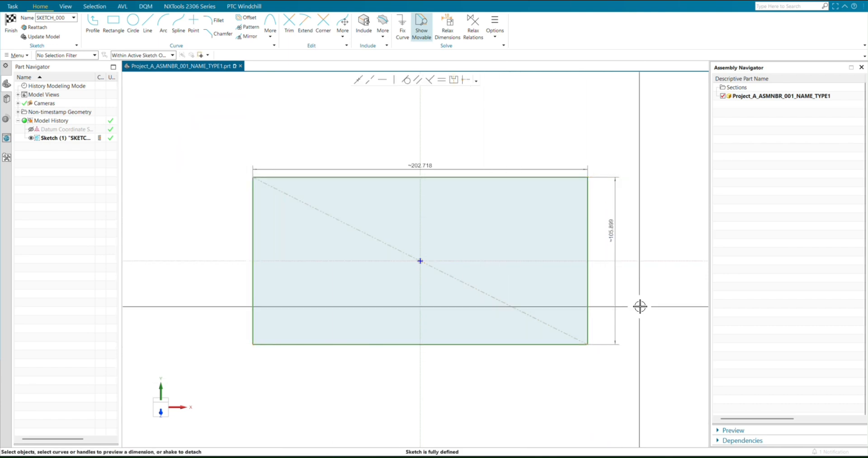
Step: Set the rectangle's width to 200 and its height to 100, and reposition both dimensions beside the outline
double_click(414, 167)
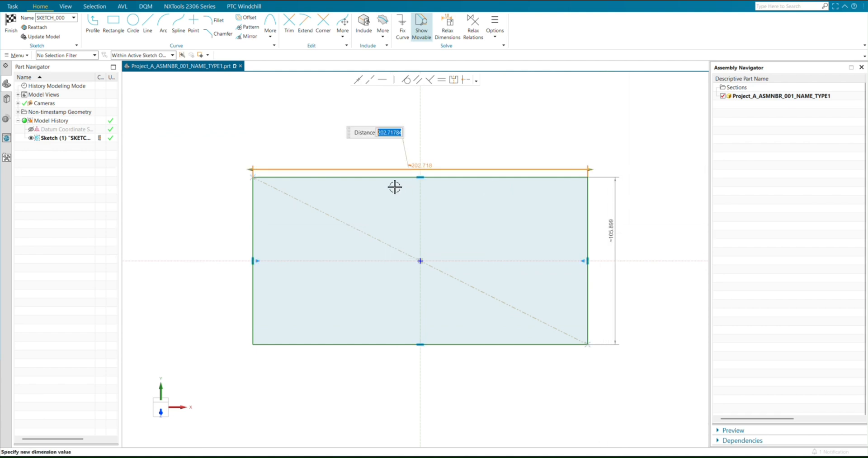
type("200")
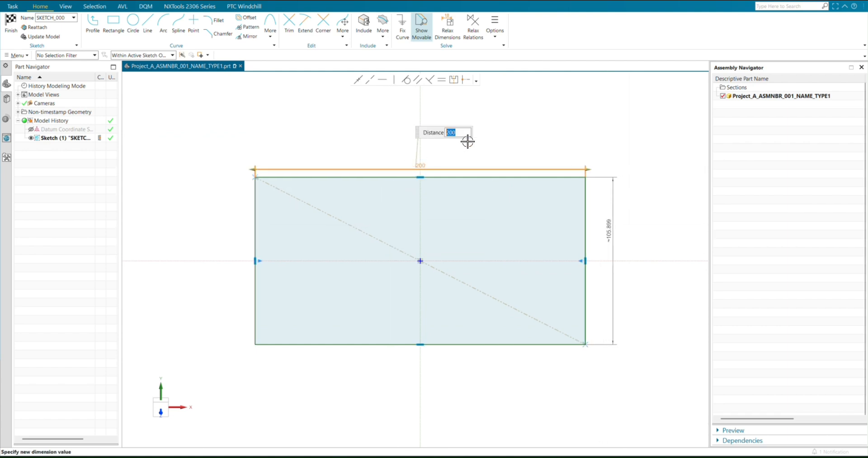
key("Return")
double_click(608, 230)
type("100")
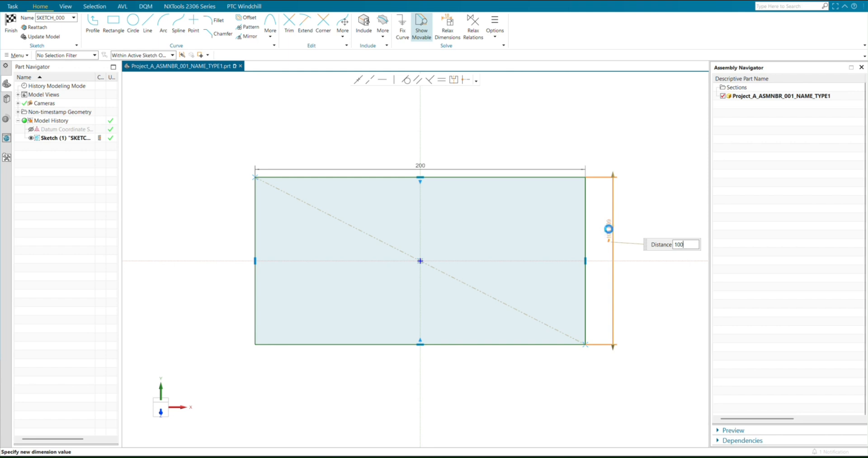
key("Return")
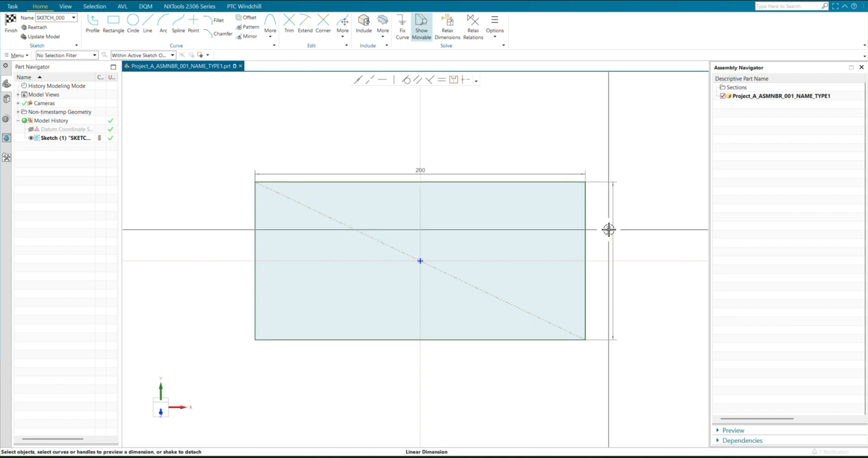
left_click_drag(610, 244, 601, 247)
left_click_drag(429, 172, 436, 159)
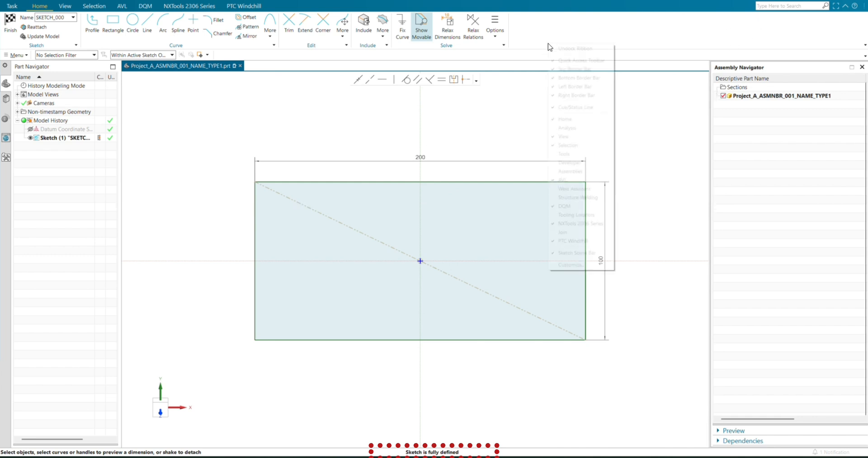
Step: Customize the ribbon by searching for the Rapid Dimension command and adding it at the end of the Home commands
left_click(583, 266)
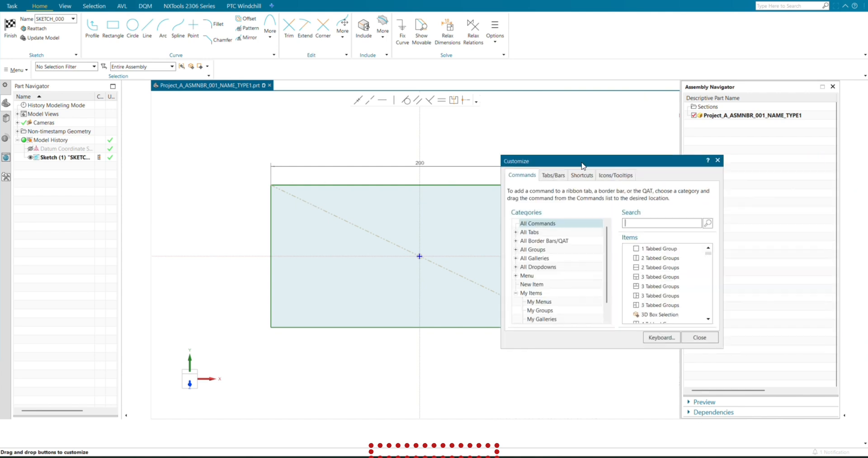
left_click_drag(582, 165, 478, 152)
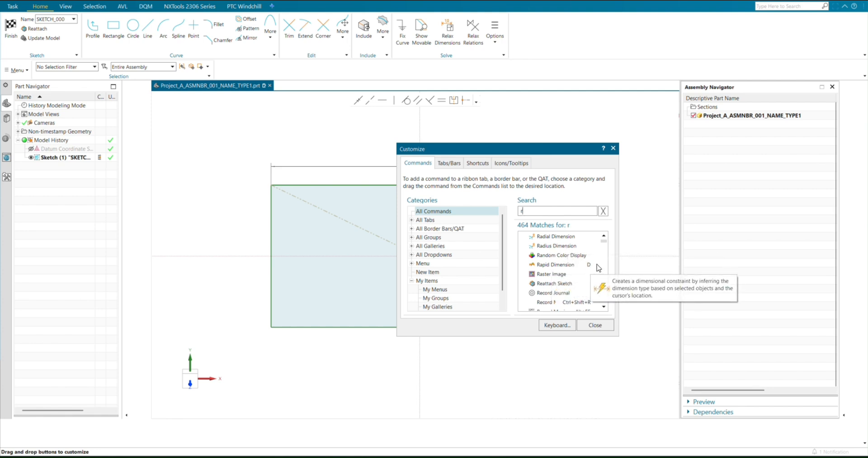
left_click_drag(599, 268, 634, 157)
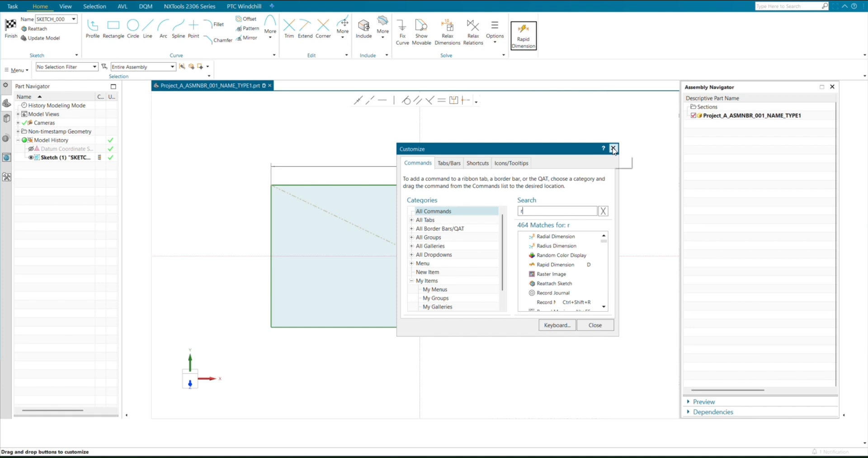
left_click(614, 149)
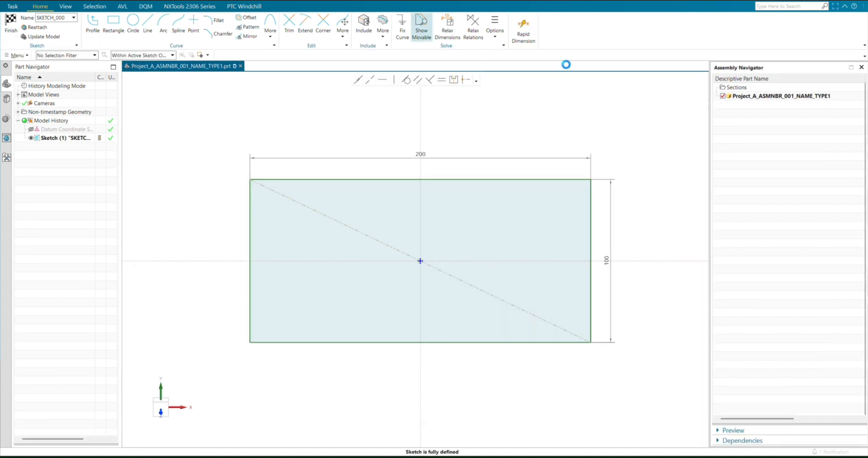
Step: Try out Rapid Dimension by dimensioning the rectangle's lower edge below the outline
left_click(357, 343)
left_click(377, 374)
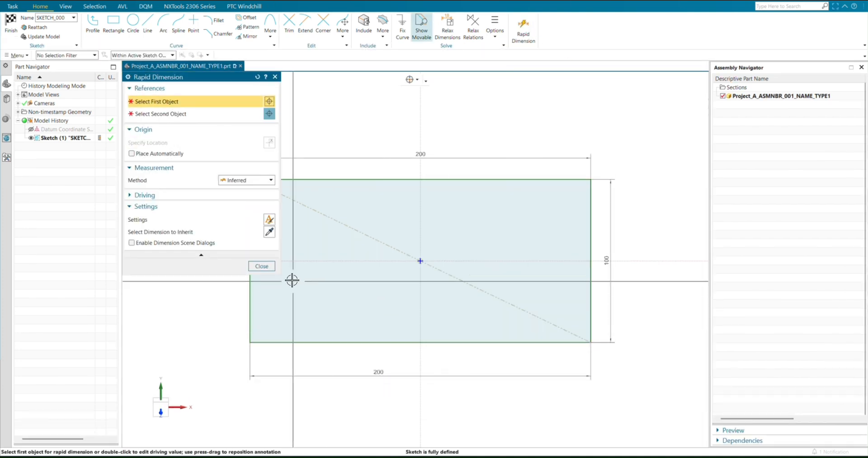
left_click(267, 265)
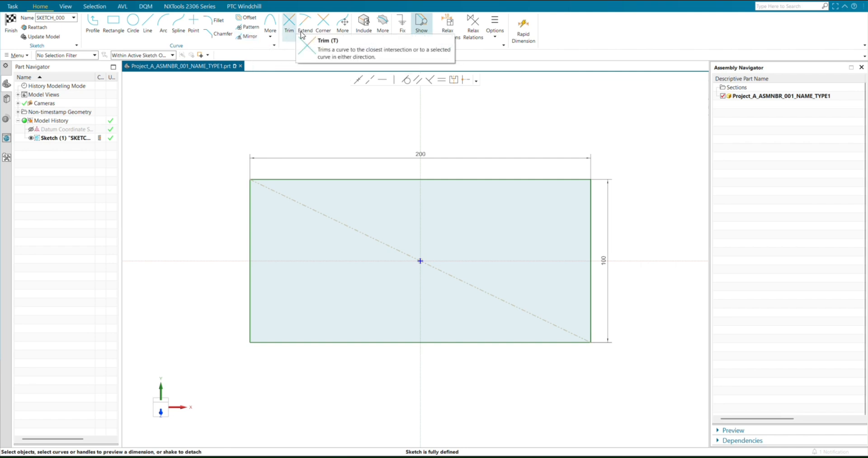
Step: Draw a circle centered on the midpoint of the rectangle's upper edge and trim the curves to leave a semicircular notch
left_click(133, 32)
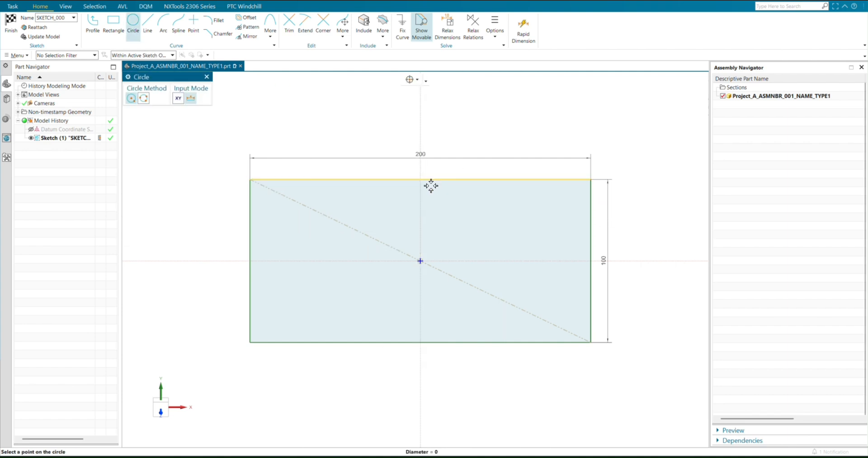
left_click(457, 211)
left_click(289, 28)
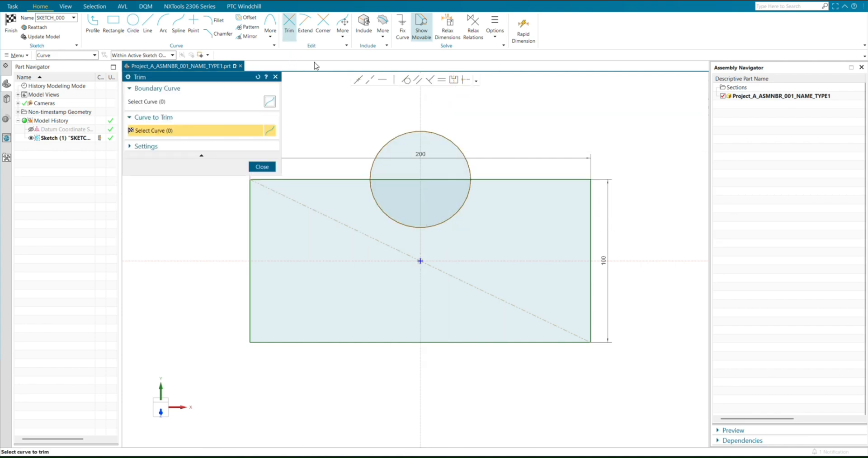
mouse_move(387, 166)
left_mouse_down()
mouse_move(478, 169)
mouse_move(486, 159)
left_mouse_up()
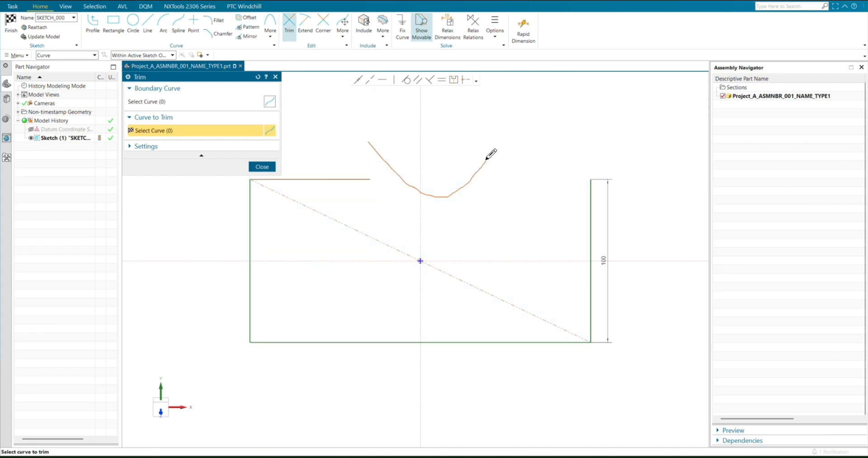
key("Escape")
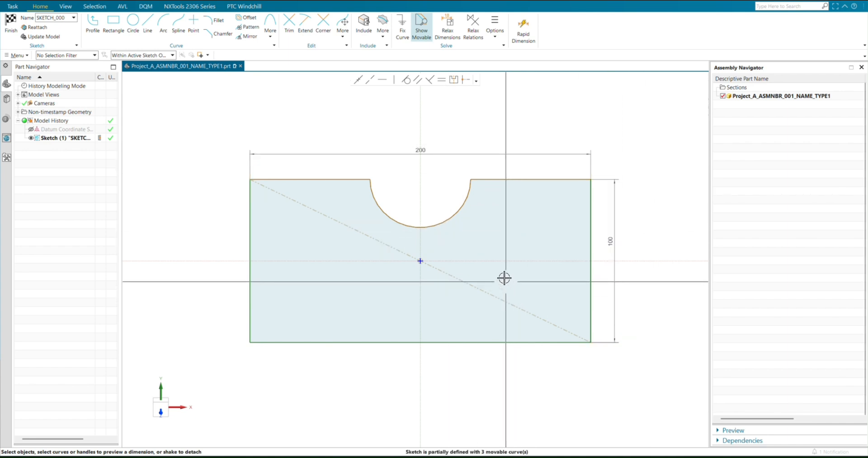
Step: Locate the notch arc's center with vertical and horizontal dimensions from the sketch origin
left_click(524, 26)
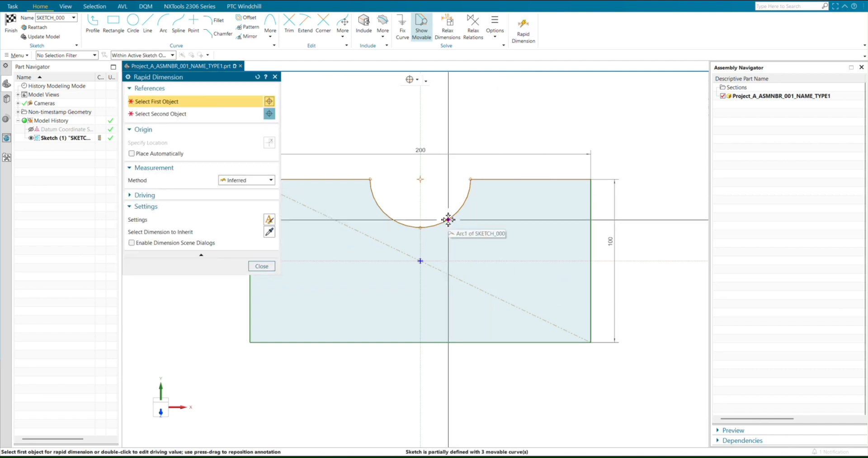
left_click(421, 180)
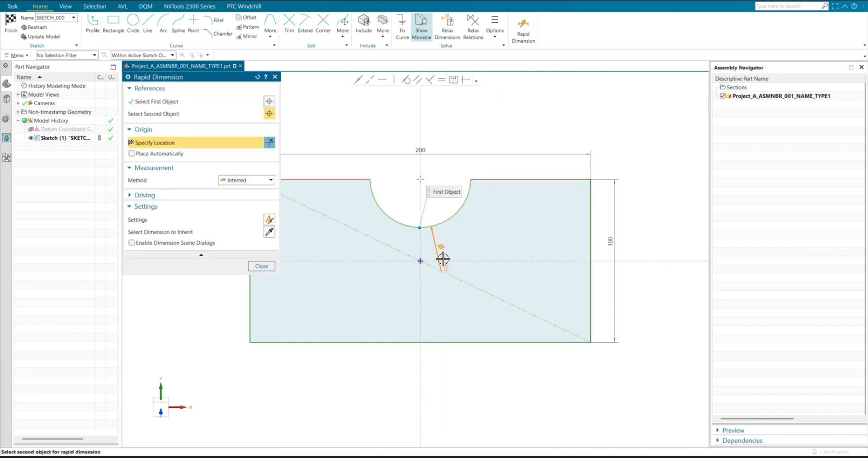
left_click(442, 259)
left_click(506, 225)
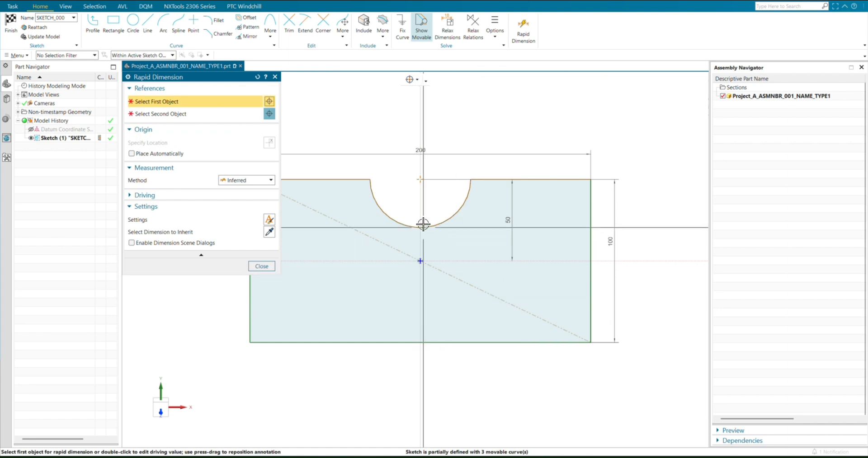
left_click(422, 180)
left_click(419, 209)
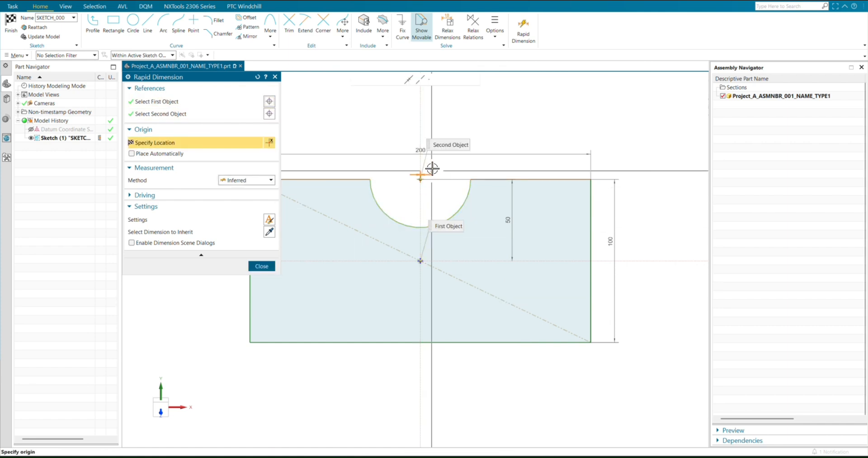
left_click(435, 165)
Step: Dimension the notch arc's diameter and set it to 60
left_click(439, 225)
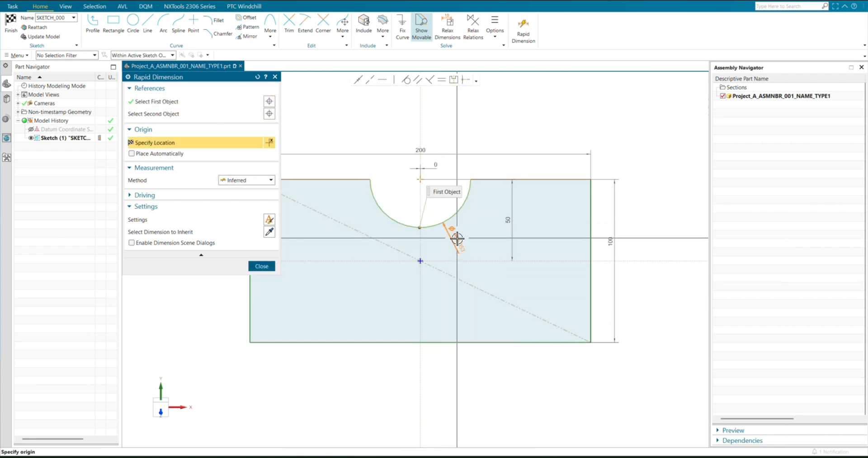
left_click(456, 239)
left_click(263, 267)
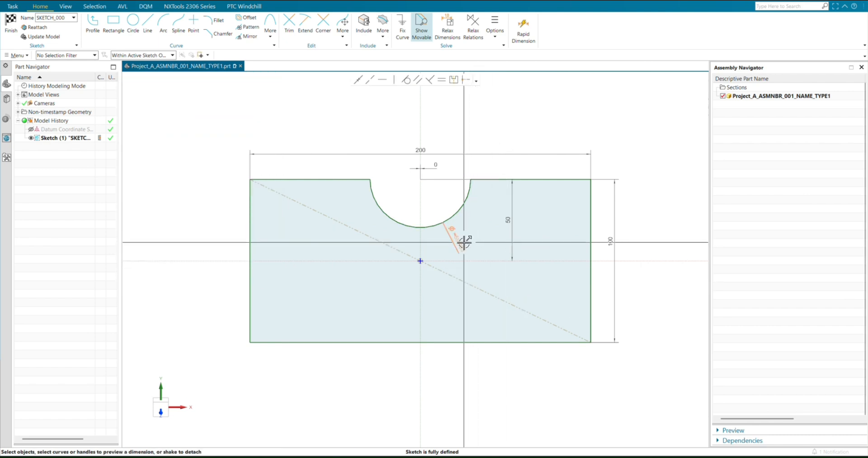
double_click(464, 243)
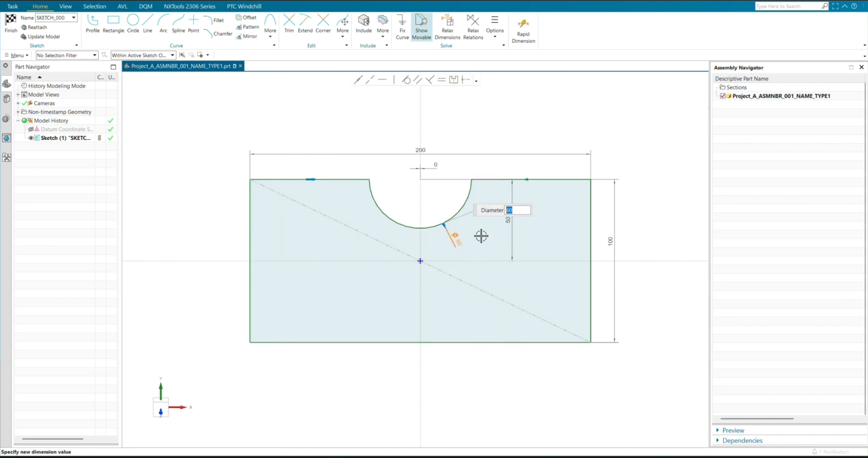
key("Return")
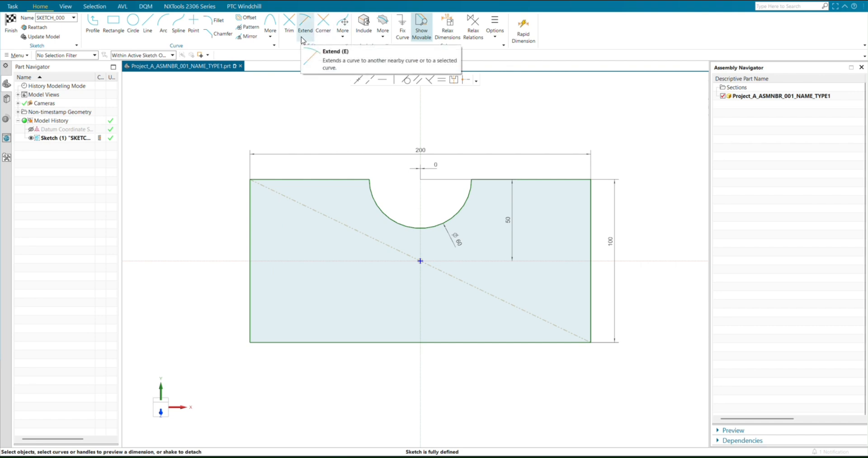
Step: Draw a vertical line to the left of the rectangle, reaching beyond both its upper and lower edges
left_click(148, 28)
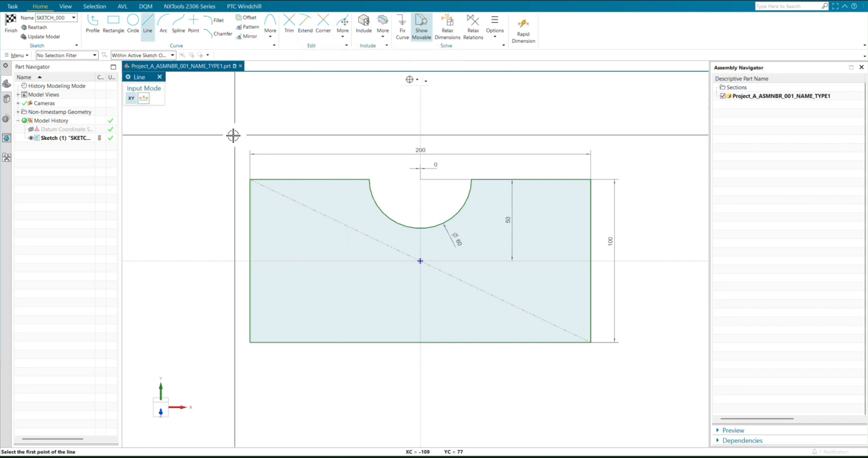
left_click(207, 129)
left_click(207, 372)
key("Escape")
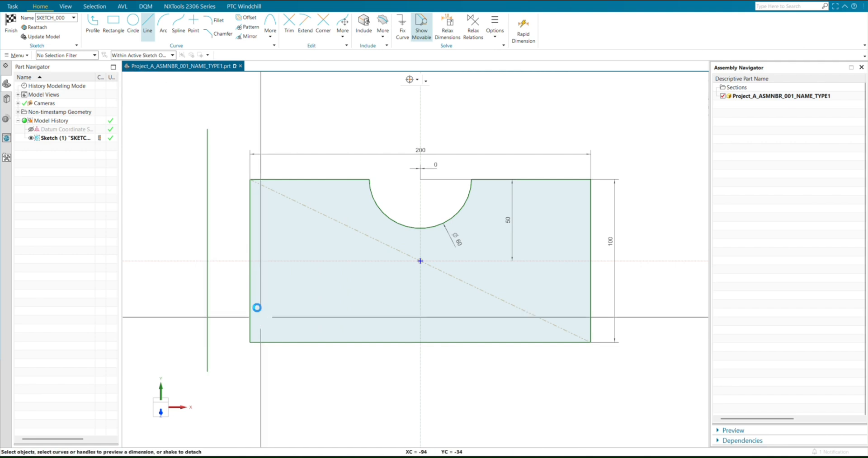
Step: Extend the upper edge's left segment out to the separate vertical line
left_click(289, 24)
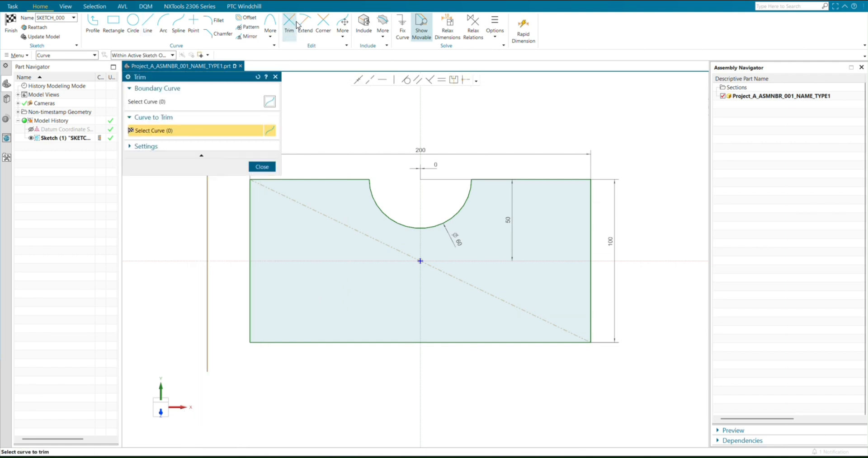
left_click(305, 27)
middle_click_drag(331, 150, 363, 189, "shift")
scroll(363, 189, "down", 3)
left_click(339, 203)
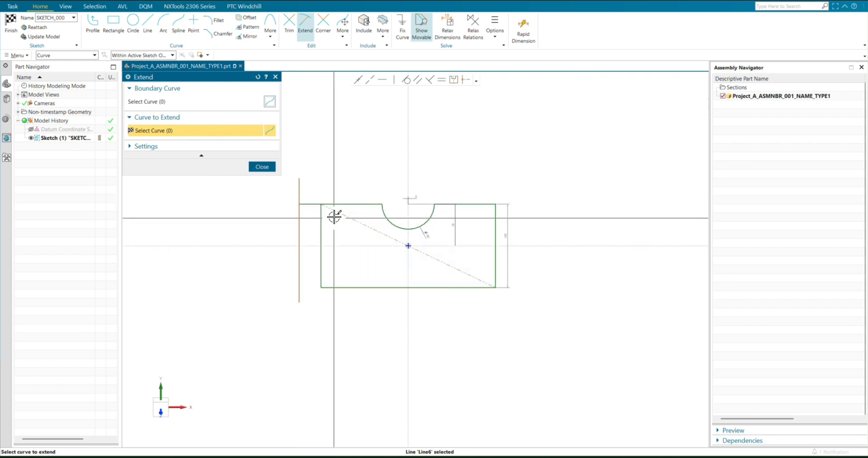
key("Escape")
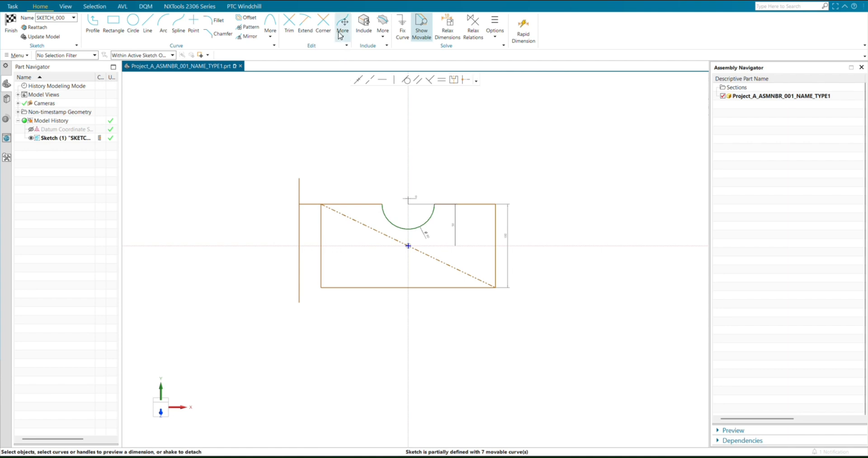
Step: Make a corner between the lower edge and the outer vertical line, and trim the line's overhang above the upper edge
left_click(323, 31)
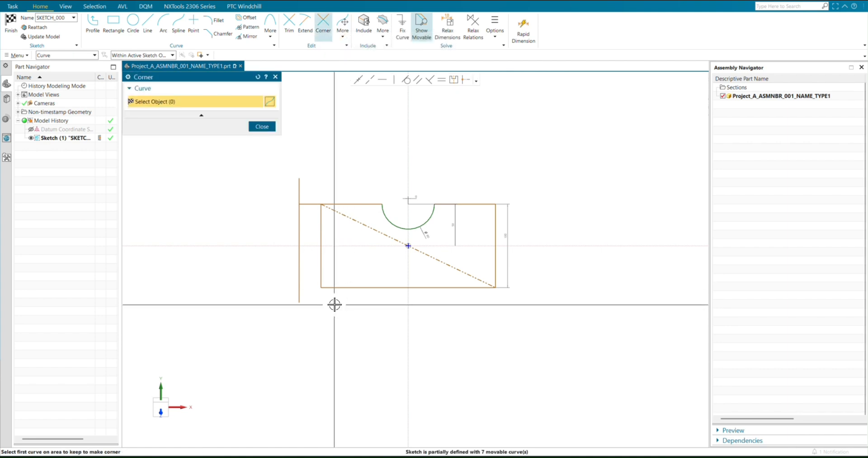
left_click(335, 288)
left_click(298, 259)
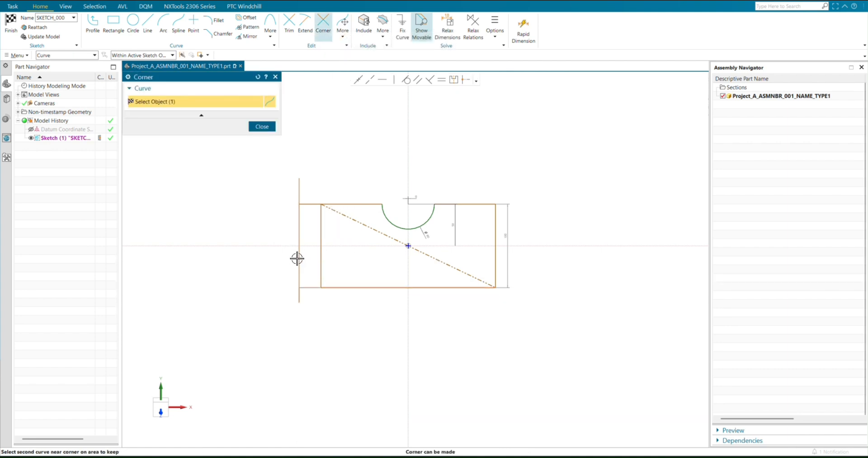
key("Escape")
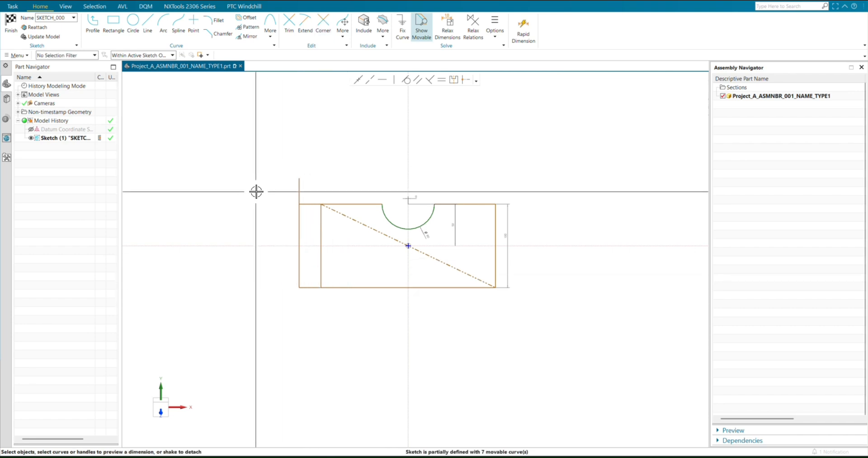
left_click(297, 36)
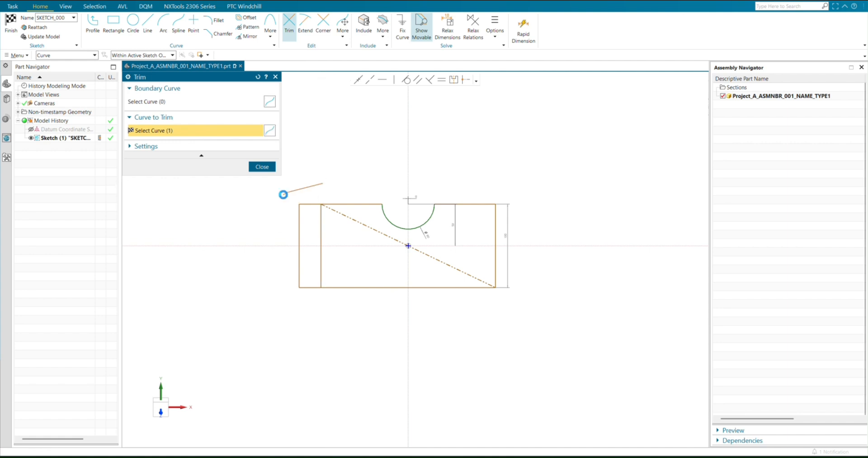
key("Escape")
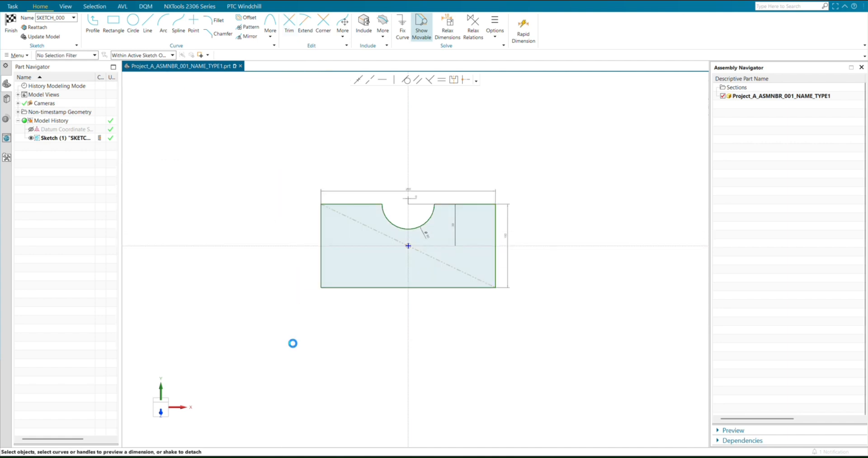
scroll(479, 348, "down", 2)
scroll(479, 348, "up", 3)
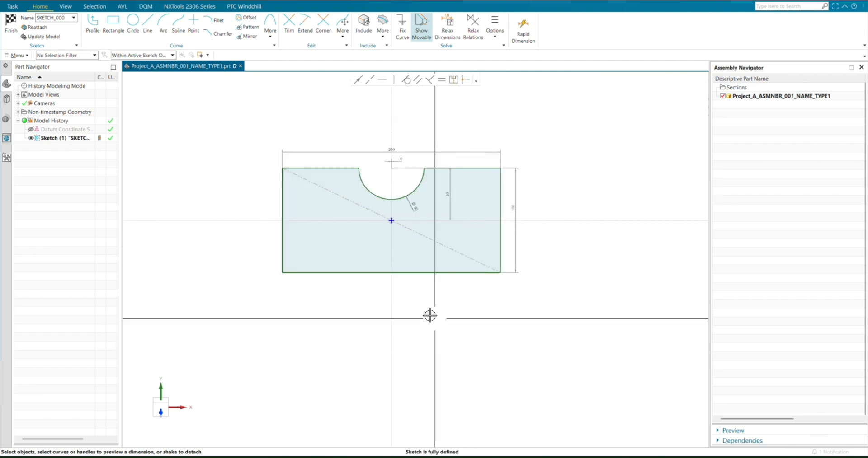
middle_click_drag(432, 314, 440, 363, "shift")
scroll(435, 341, "up", 1)
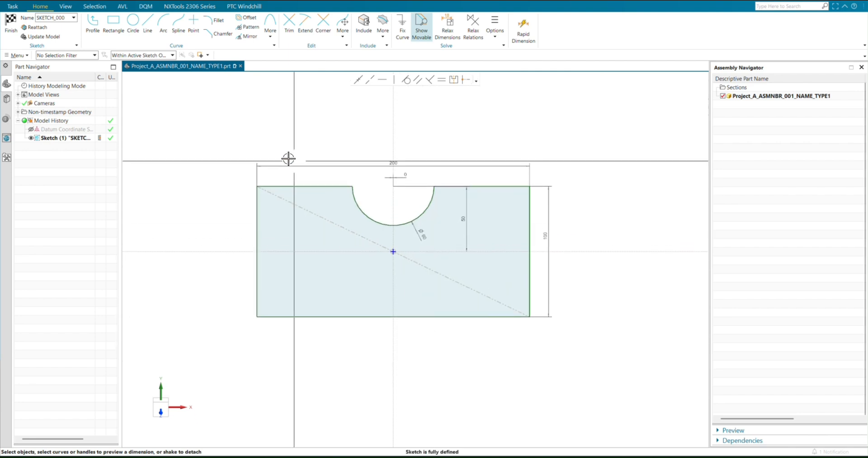
Step: Finish the notched rectangle sketch and return to the part model in an oblique view
double_click(174, 132)
scroll(378, 297, "down", 1)
scroll(378, 298, "down", 1)
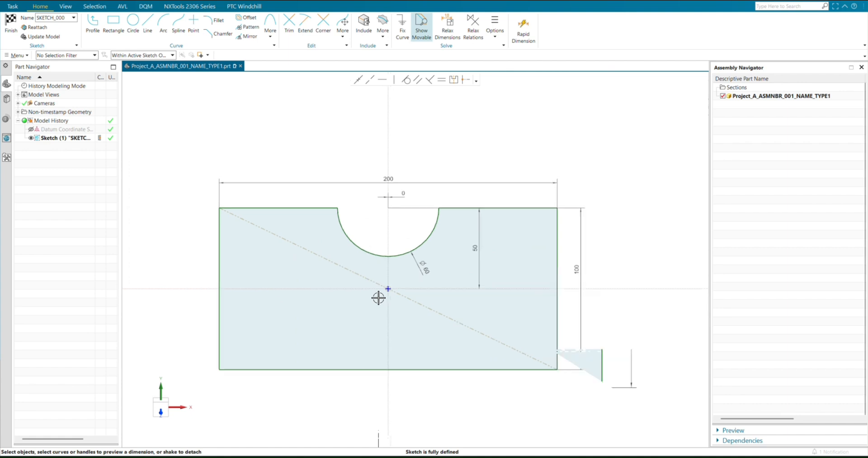
left_click(9, 24)
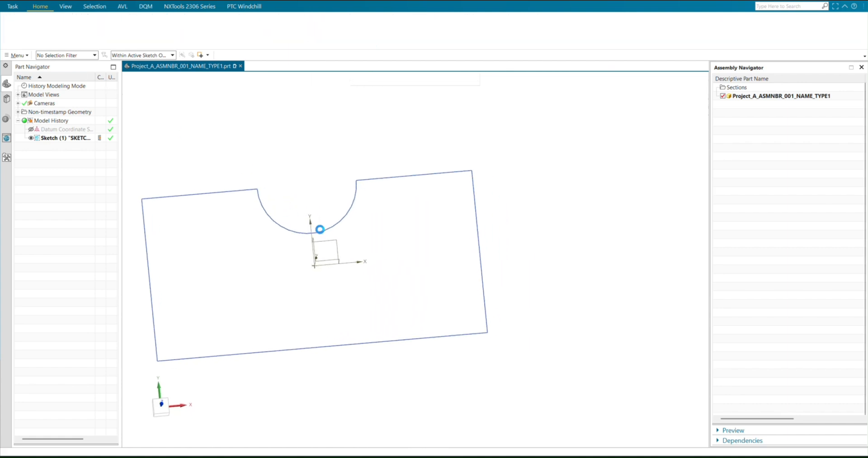
mouse_move(421, 324)
middle_mouse_down()
mouse_move(500, 339)
mouse_move(514, 289)
mouse_move(412, 236)
middle_mouse_up()
right_click(413, 236)
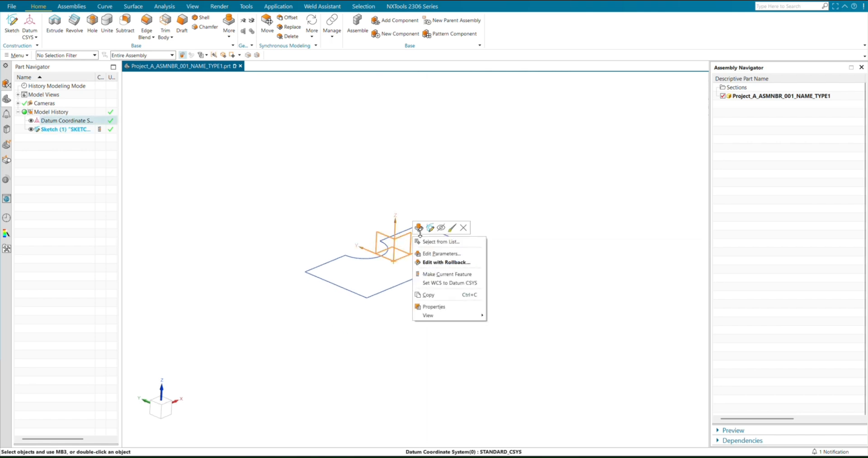
left_click(194, 160)
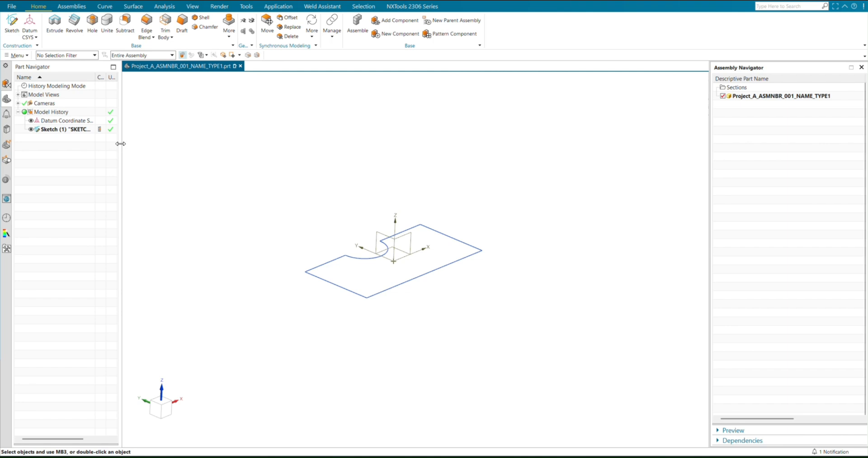
Step: Widen the Part Navigator and its Name column to fit the full feature names
left_click_drag(120, 144, 165, 136)
left_click_drag(95, 74, 121, 78)
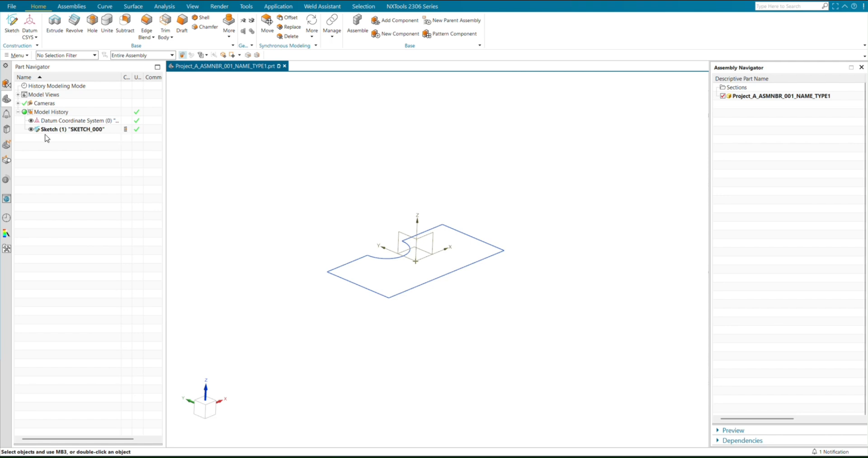
left_click(127, 120)
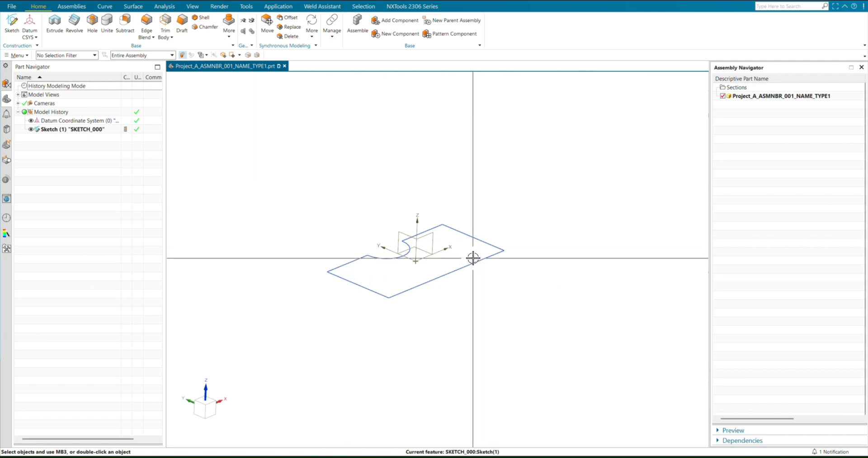
mouse_move(473, 258)
middle_mouse_down()
mouse_move(446, 275)
mouse_move(451, 301)
mouse_move(430, 331)
mouse_move(435, 304)
mouse_move(482, 300)
mouse_move(457, 302)
middle_mouse_up()
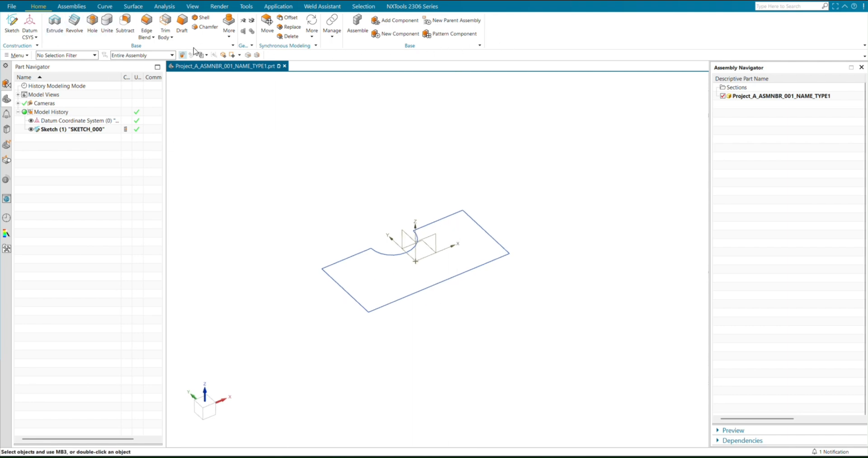
left_click(55, 32)
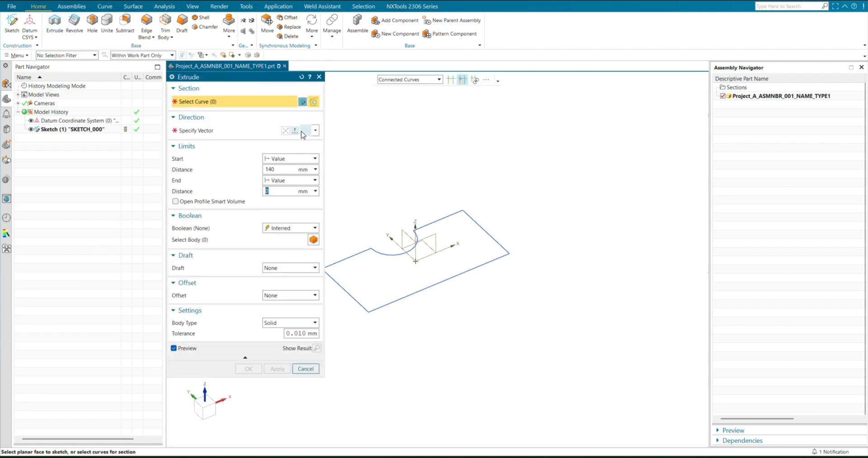
middle_click_drag(380, 229, 412, 240, "shift")
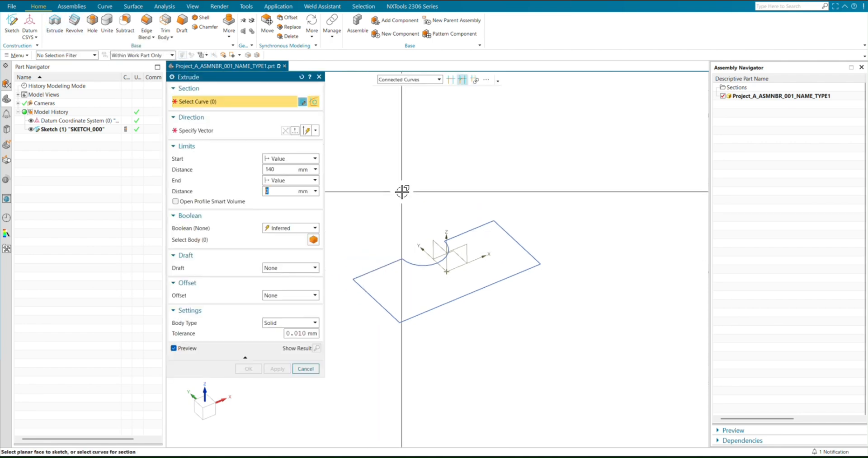
left_click(439, 81)
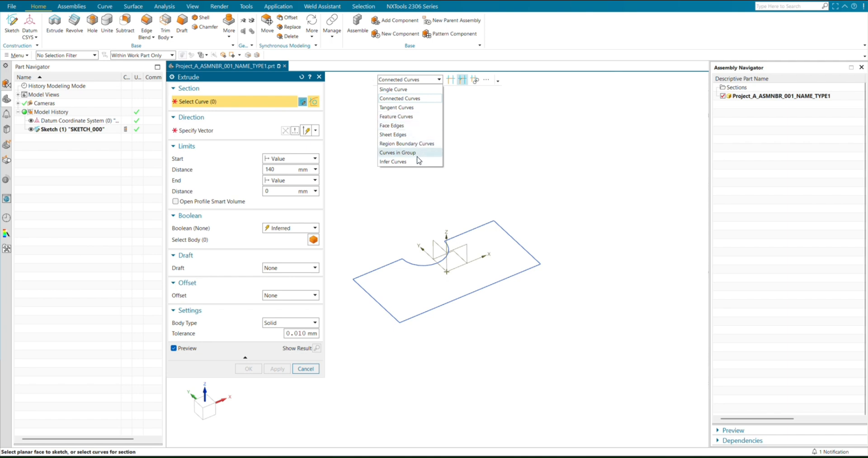
left_click(425, 99)
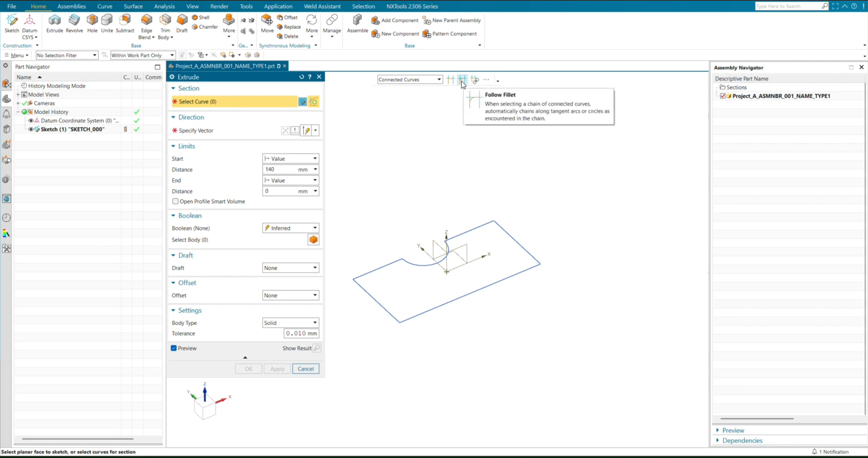
left_click(475, 225)
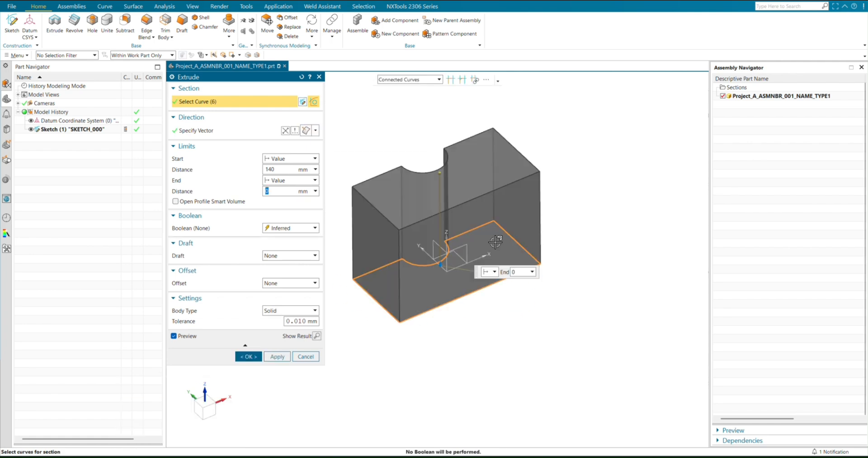
left_click(306, 357)
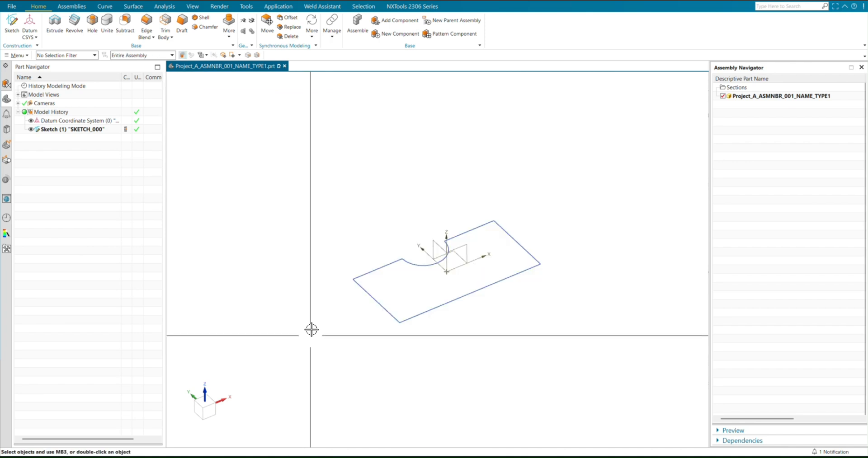
Step: Extrude the whole notched sketch using the Feature Curves rule, with start distance 100 mm and end distance 0 mm
left_click(62, 24)
left_click(434, 80)
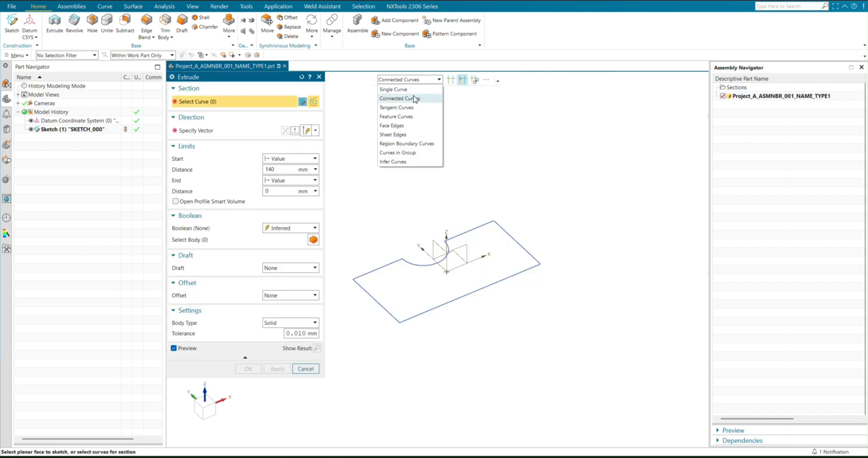
left_click(396, 117)
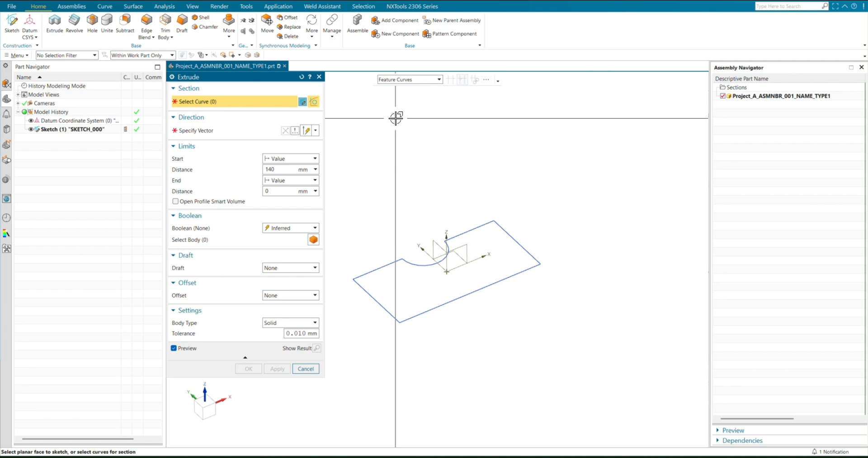
left_click(81, 131)
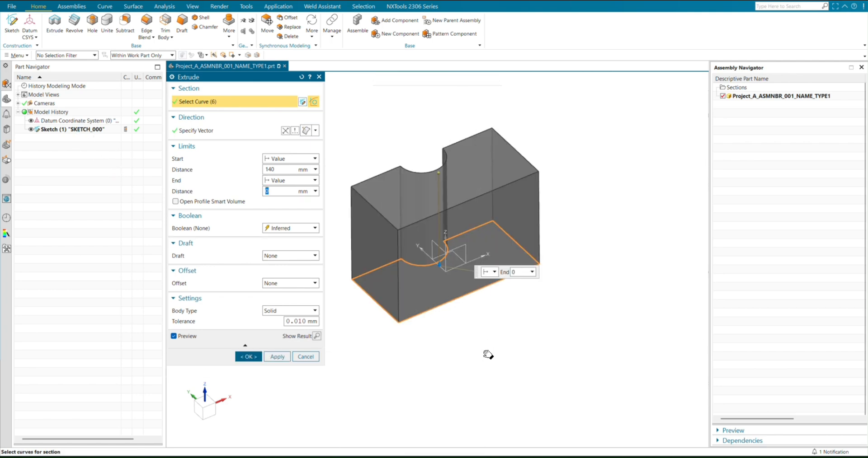
mouse_move(488, 354)
middle_mouse_down()
mouse_move(452, 333)
mouse_move(463, 366)
mouse_move(483, 355)
middle_mouse_up()
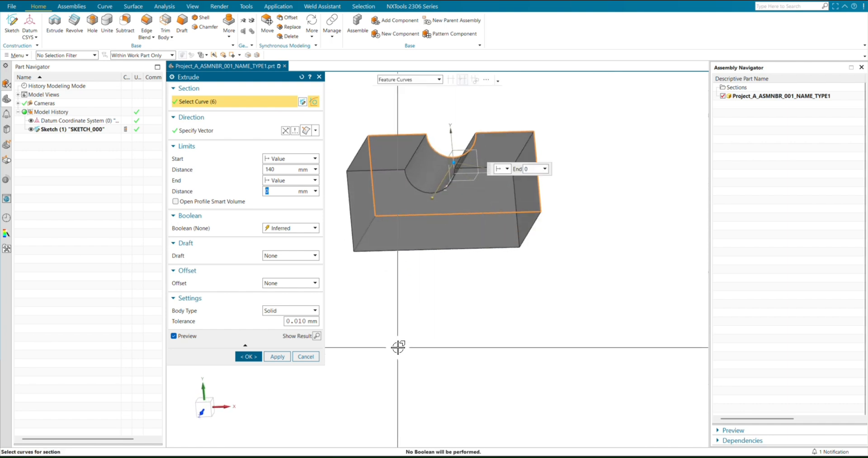
left_click(263, 169)
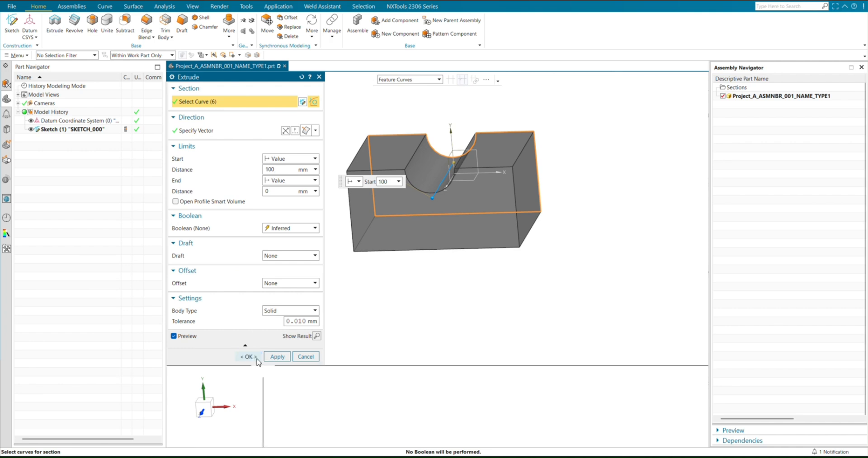
left_click(248, 357)
Step: Start an Edge Blend with a 10 mm radius on the block's straight edge along the negative-X side of the notch
middle_click_drag(363, 267, 398, 297)
scroll(344, 204, "down", 1)
middle_click_drag(328, 211, 320, 222, "shift")
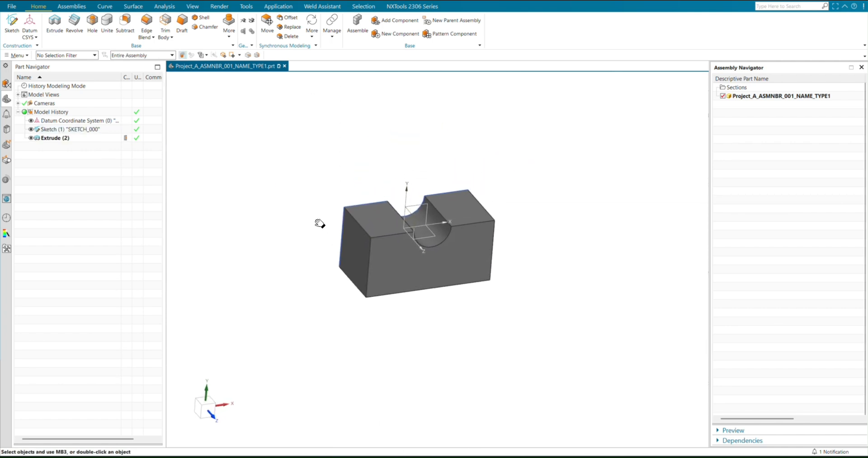
scroll(310, 209, "up", 3)
middle_click_drag(402, 209, 351, 153, "shift")
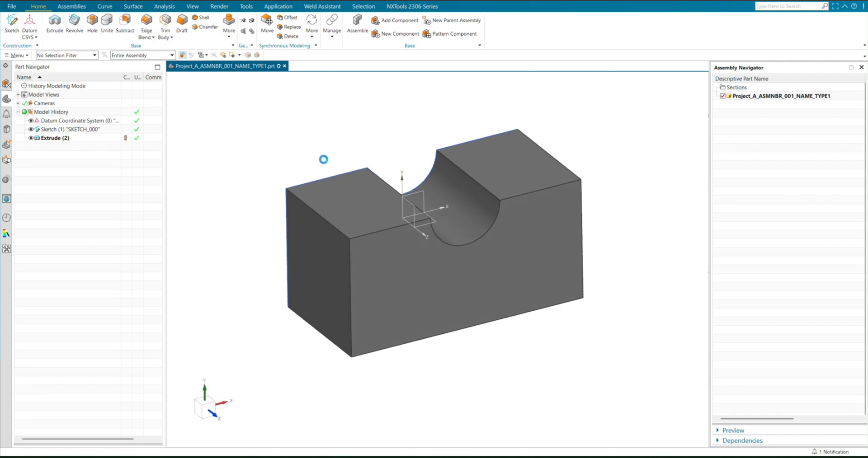
left_click(400, 194)
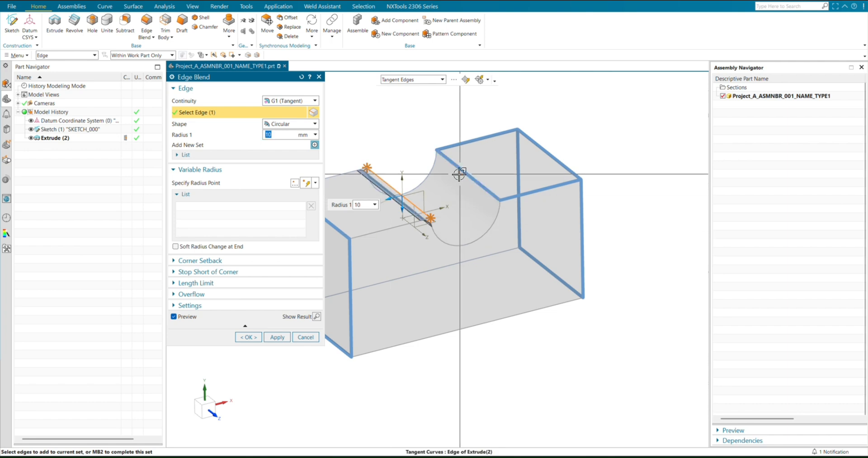
middle_click_drag(433, 157, 433, 199, "shift")
scroll(454, 179, "down", 1)
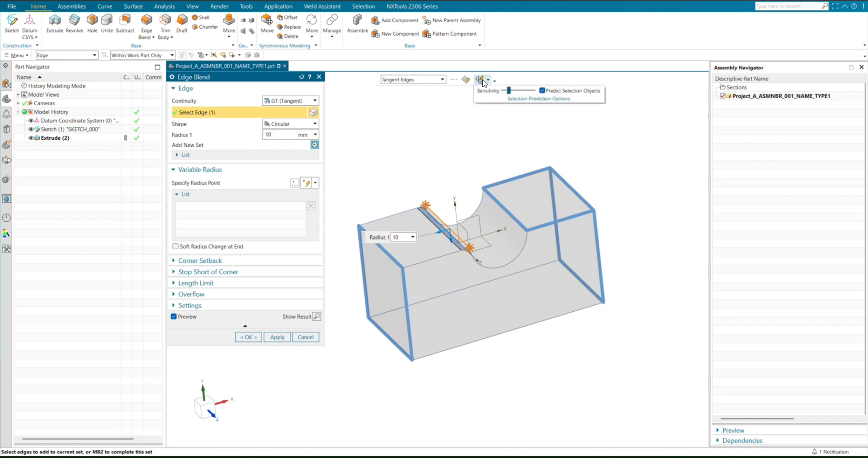
Step: Adjust the selection prediction sensitivity, add the predicted block edges to the 10 mm blend, and create it
left_click_drag(510, 91, 515, 92)
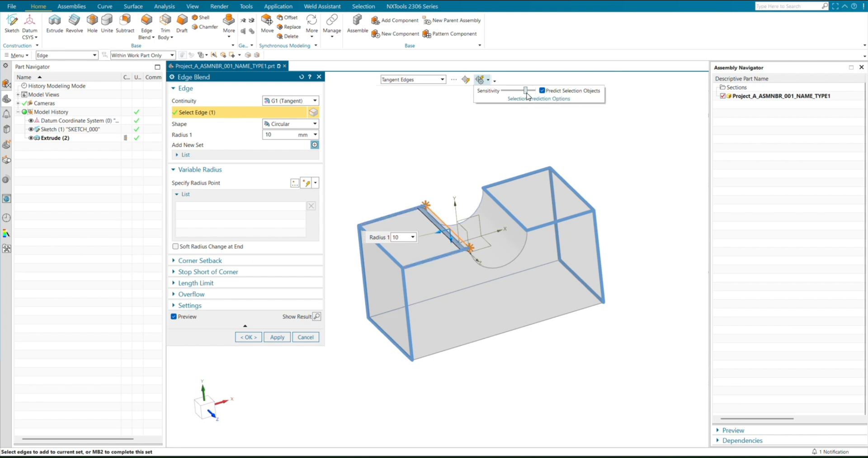
left_click_drag(507, 93, 507, 94)
left_click_drag(511, 101, 505, 101)
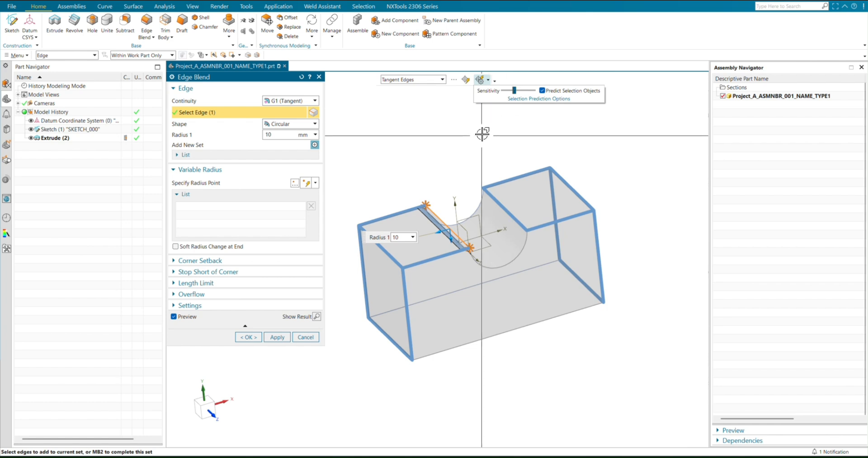
mouse_move(475, 171)
middle_mouse_down()
mouse_move(505, 230)
mouse_move(487, 168)
mouse_move(461, 170)
mouse_move(482, 166)
middle_mouse_up()
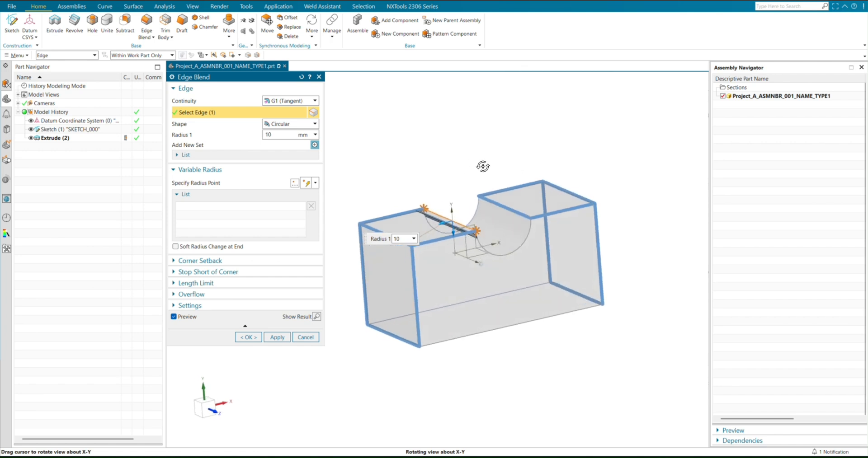
left_click(469, 80)
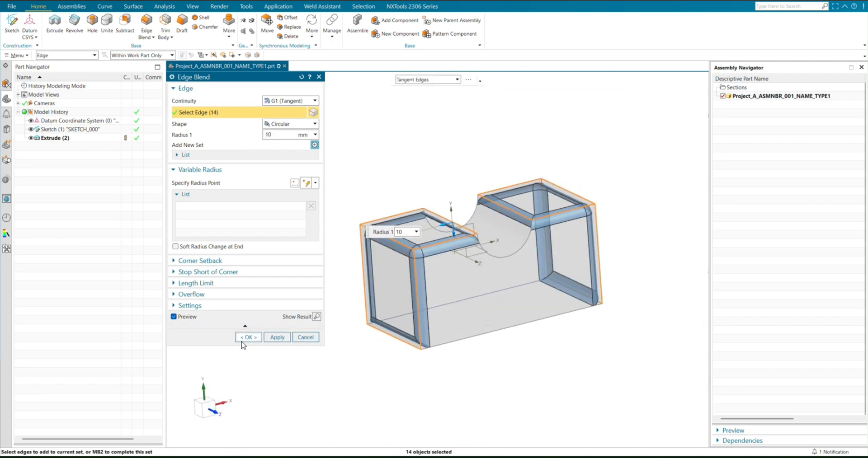
left_click(246, 339)
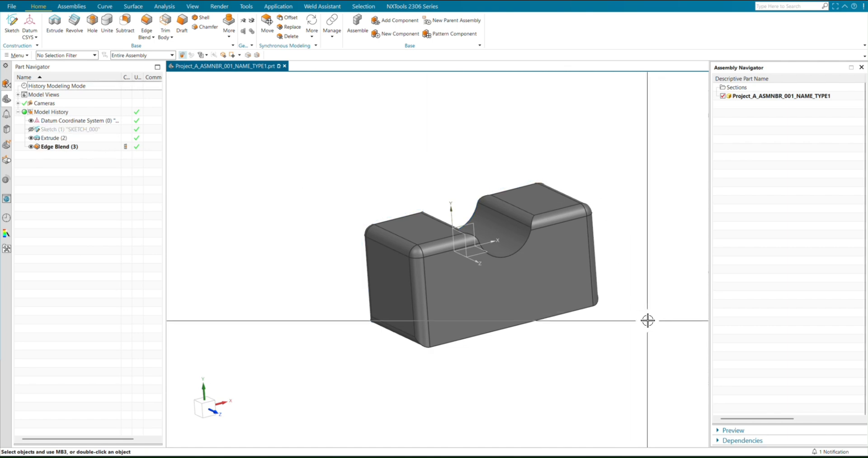
Step: Hide the datum coordinate system
scroll(621, 319, "up", 1)
left_click(421, 214)
left_click(462, 204)
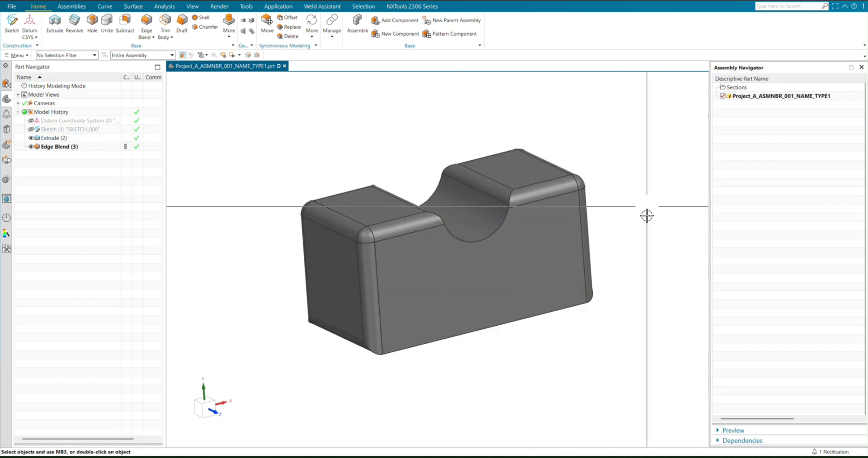
Step: Blend the curved notch edges on both end faces with a 10 mm radius
mouse_move(645, 215)
middle_mouse_down()
mouse_move(639, 300)
mouse_move(612, 335)
mouse_move(636, 374)
mouse_move(630, 306)
mouse_move(652, 288)
mouse_move(653, 305)
middle_mouse_up()
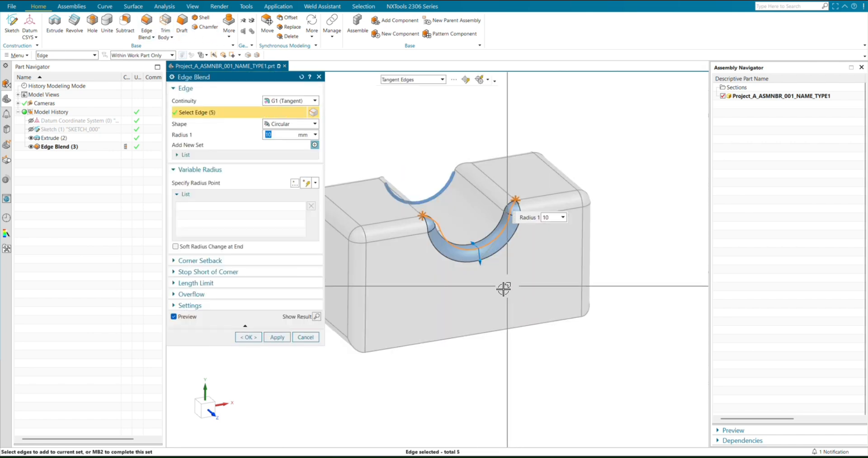
middle_click_drag(503, 290, 484, 101)
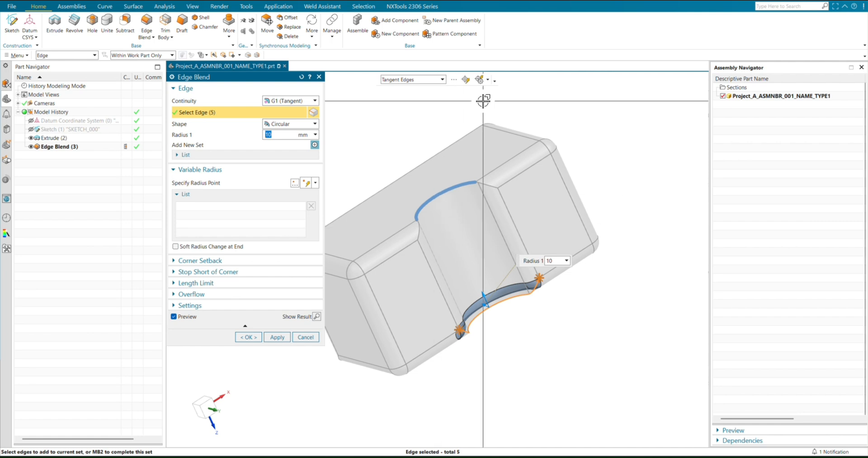
left_click(445, 191)
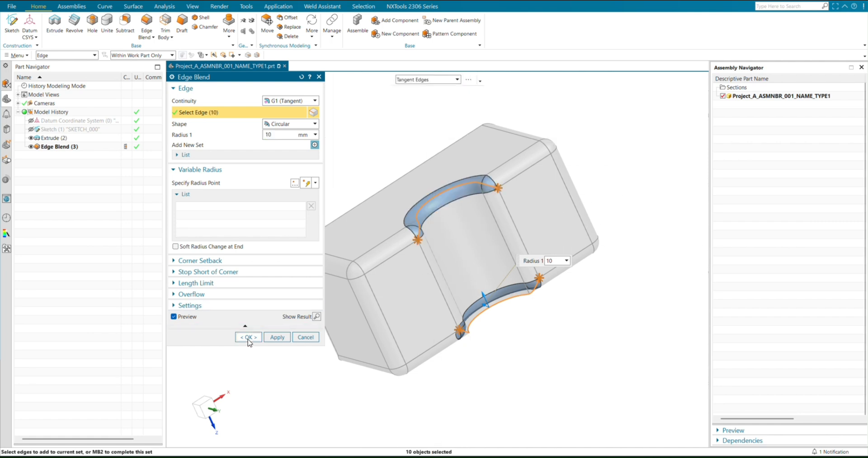
left_click(247, 339)
Step: Blend the two remaining long edges on the block's side opposite the notch with a 10 mm radius
mouse_move(612, 374)
middle_mouse_down()
mouse_move(628, 368)
mouse_move(610, 322)
mouse_move(536, 297)
mouse_move(535, 256)
mouse_move(546, 231)
mouse_move(575, 265)
mouse_move(556, 246)
middle_mouse_up()
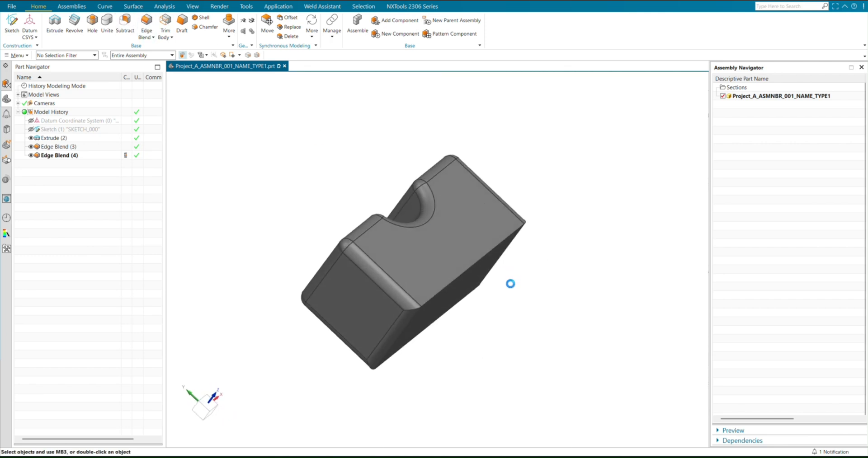
left_click(465, 267)
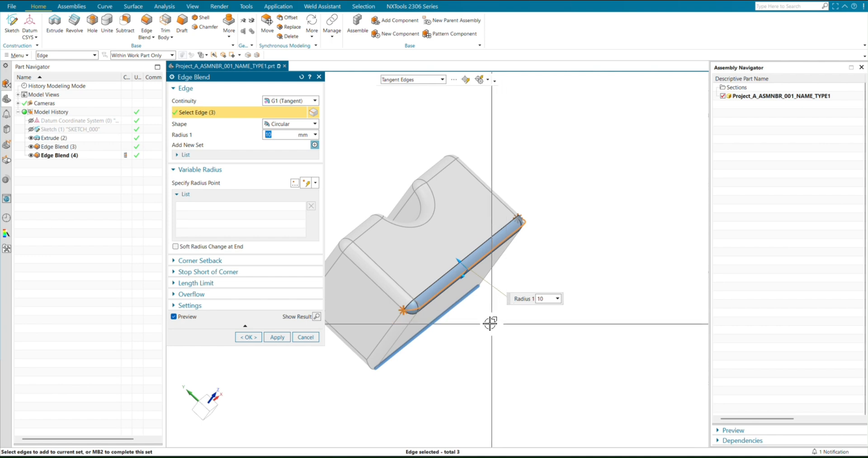
middle_click_drag(490, 324, 387, 253)
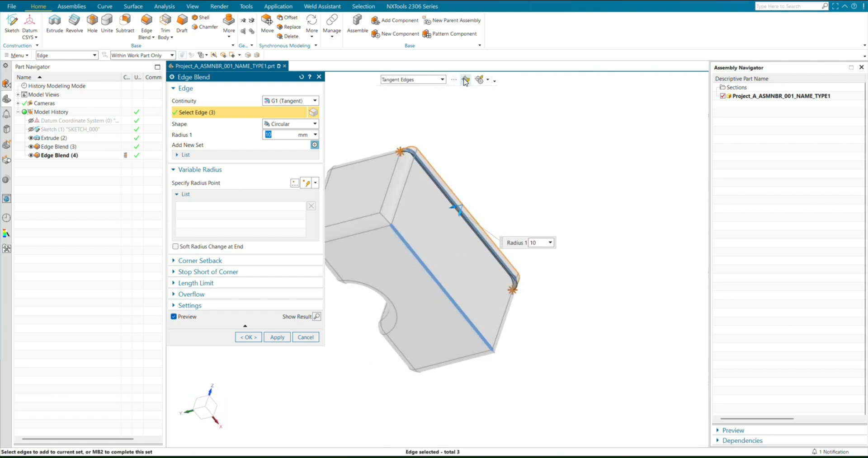
left_click(442, 80)
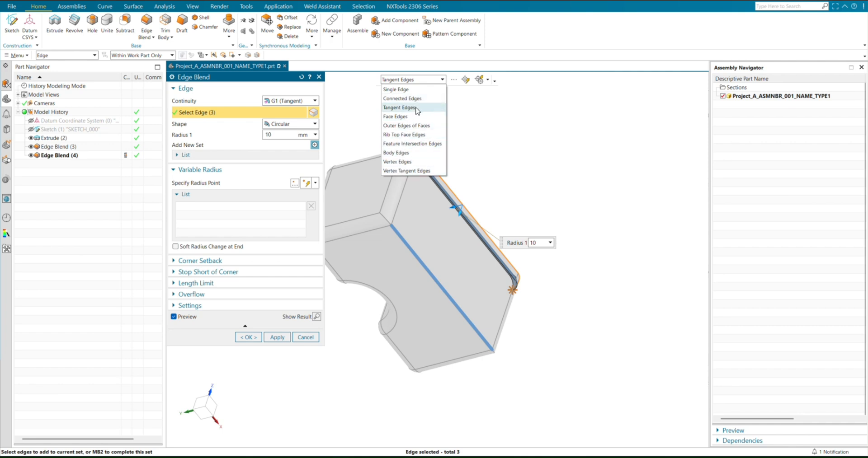
left_click(407, 245)
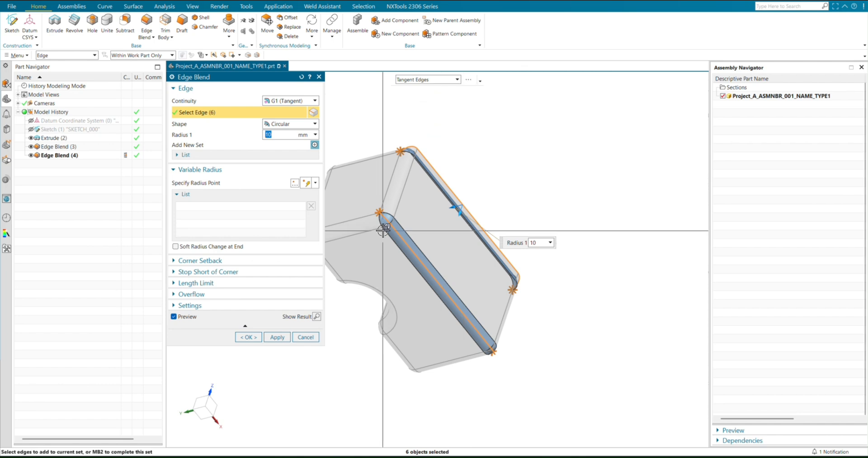
left_click(242, 340)
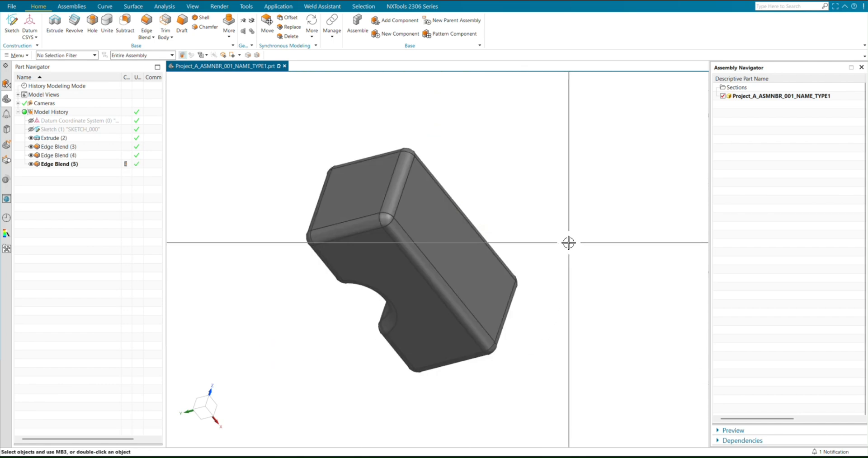
middle_click_drag(568, 242, 577, 322)
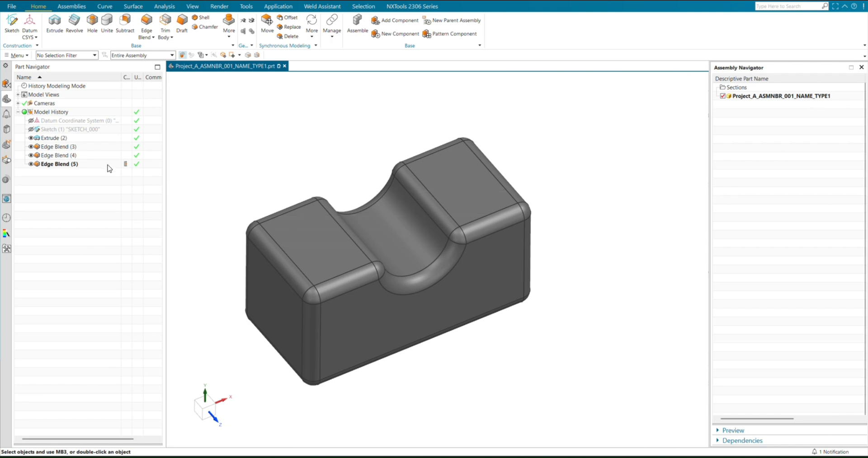
Step: Start a sketch on the datum plane at the notched face and draw a circle about 39 mm in diameter over the negative-X pad
mouse_move(125, 163)
left_mouse_down()
mouse_move(126, 133)
mouse_move(127, 165)
left_mouse_up()
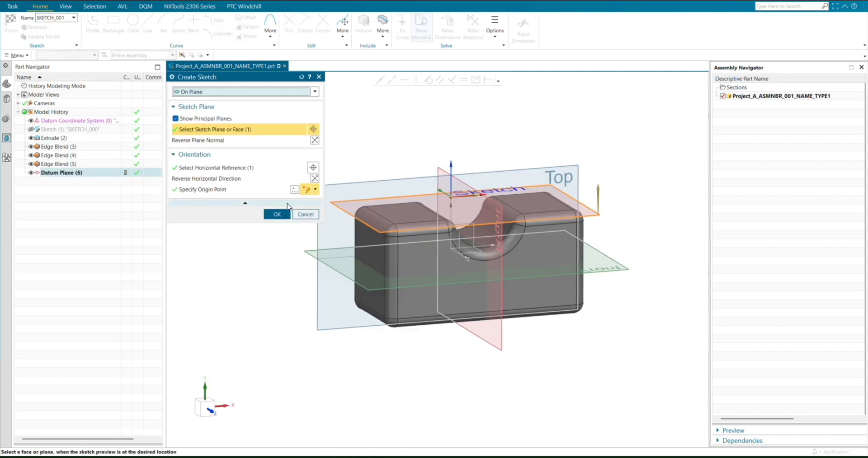
left_click(276, 214)
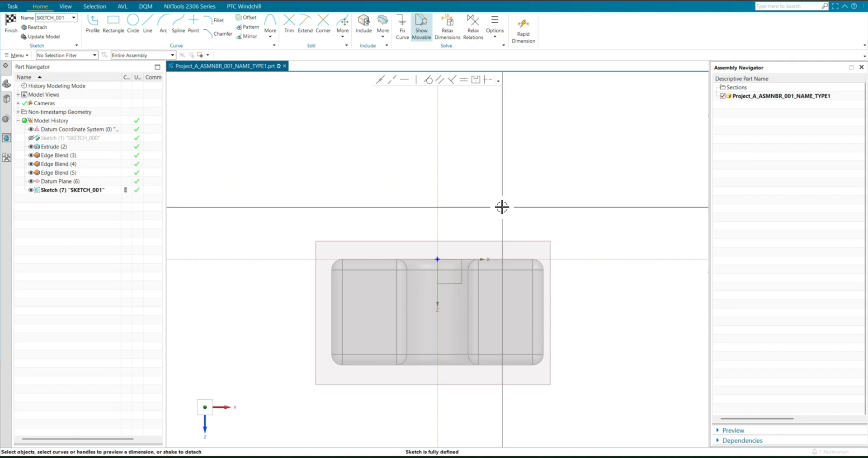
left_click(133, 24)
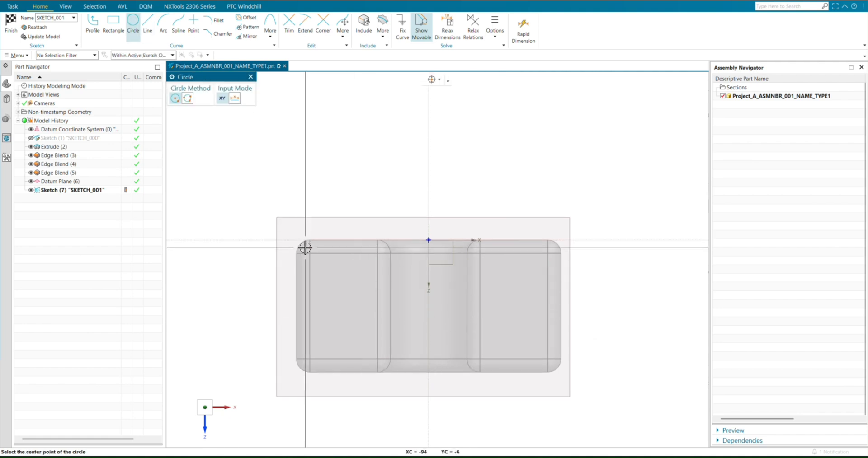
left_click(341, 306)
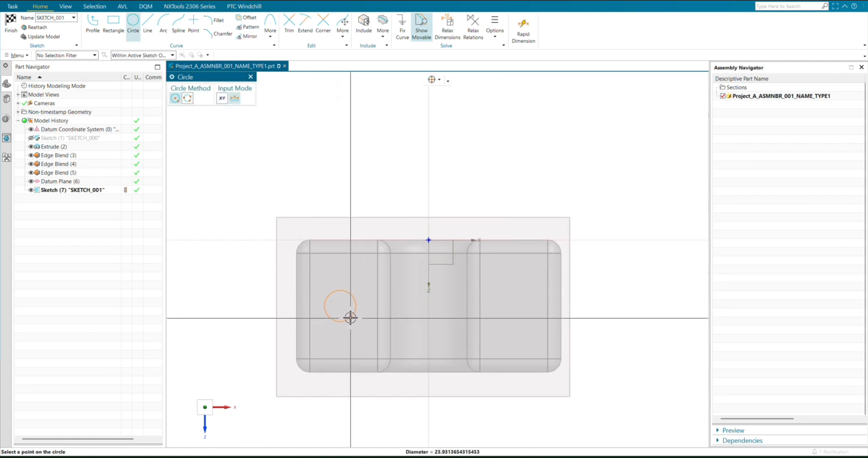
left_click(363, 317)
key("Escape")
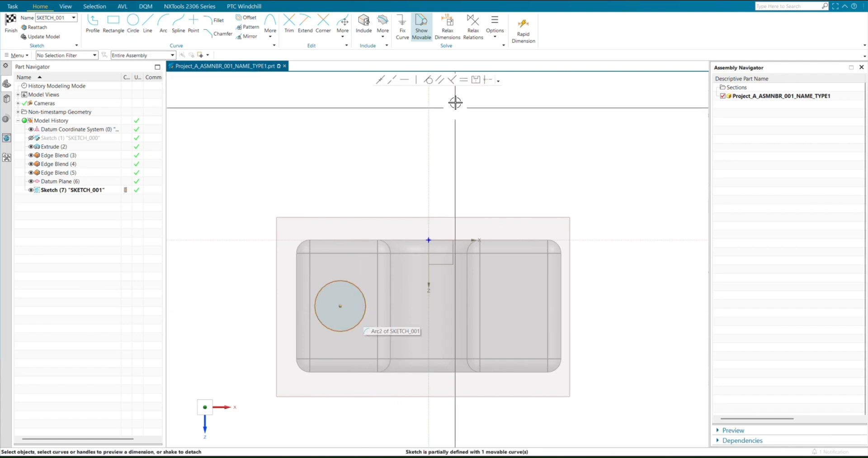
Step: Dimension the circle's horizontal and vertical centre distances from the sketch axes, and its diameter
left_click(525, 36)
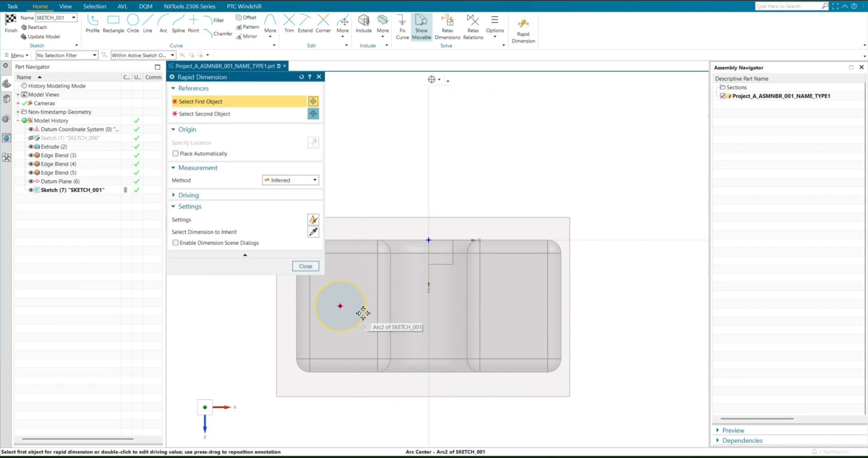
left_click(362, 314)
left_click(430, 277)
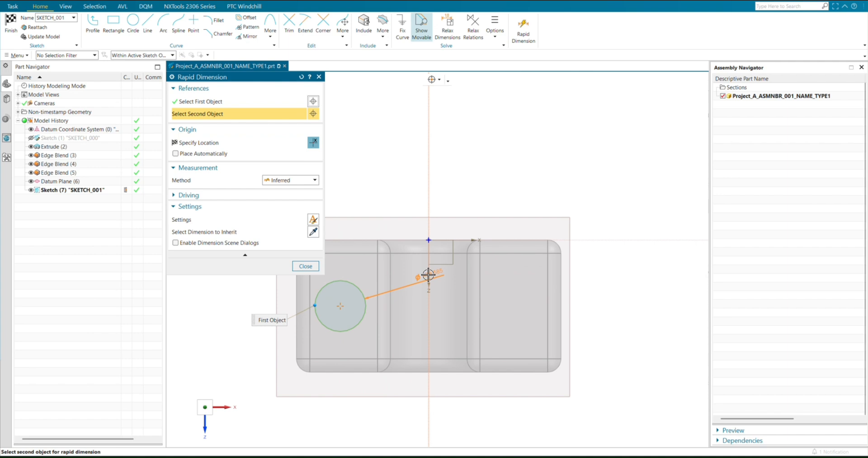
left_click(396, 211)
left_click(339, 311)
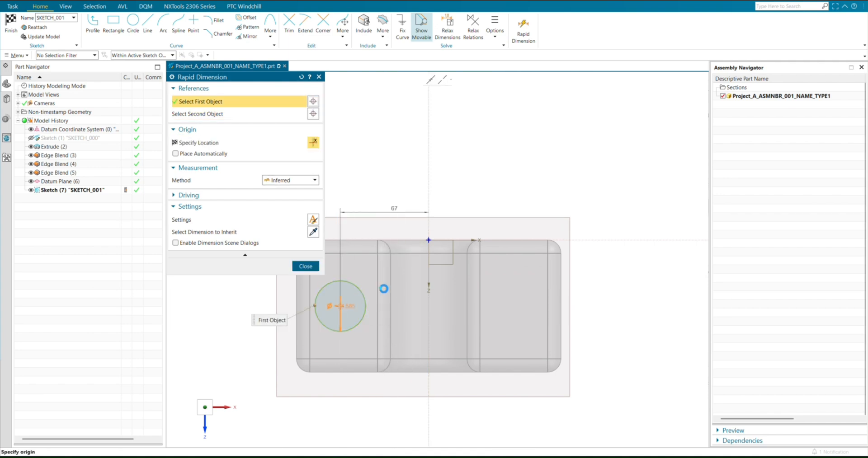
left_click(394, 239)
left_click(403, 265)
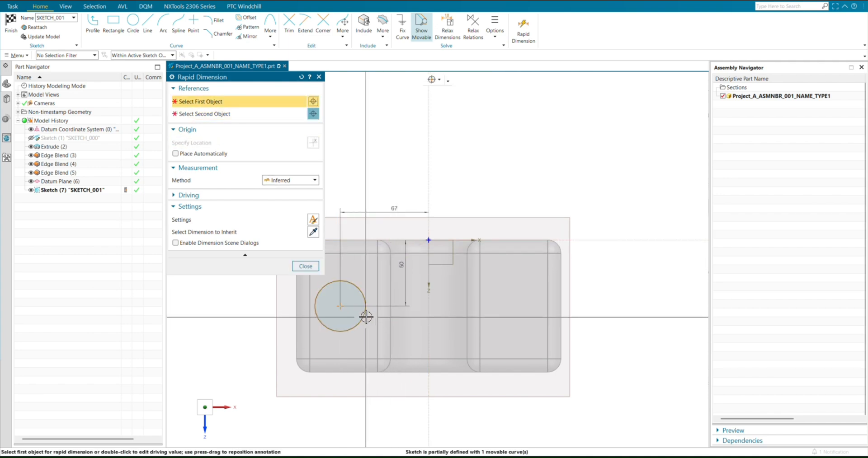
left_click(364, 316)
left_click(365, 333)
key("Escape")
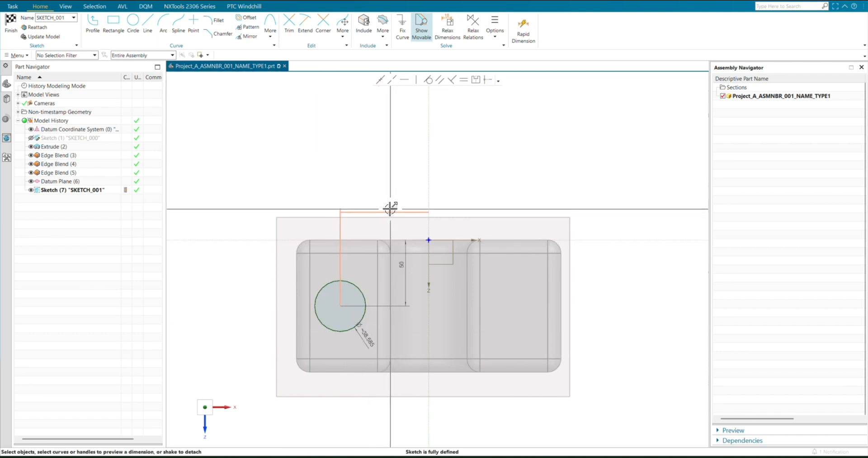
Step: Set the circle centre's horizontal distance to 50 mm
double_click(390, 208)
type("50")
key("Return")
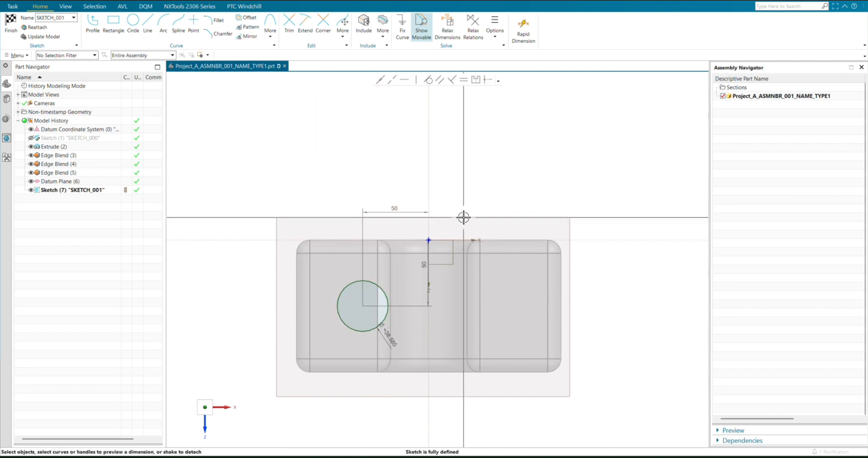
Step: Set the circle centre's horizontal and vertical distances to 60 mm each and its diameter to 30 mm, and finish the sketch
double_click(396, 209)
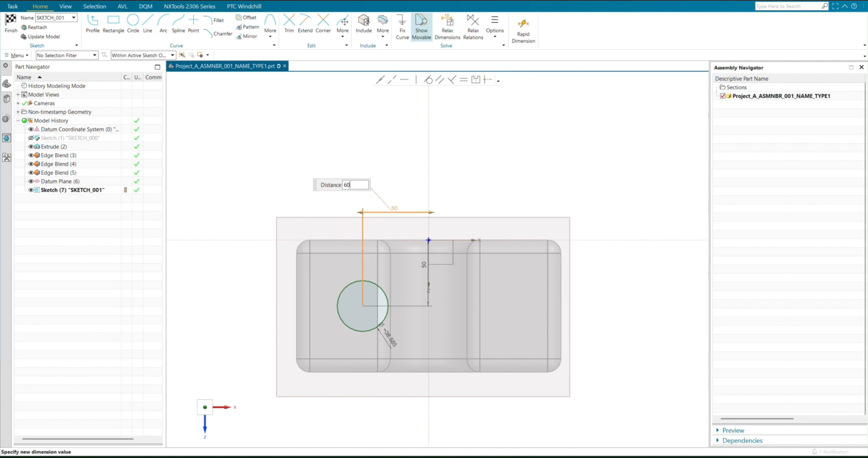
type("60")
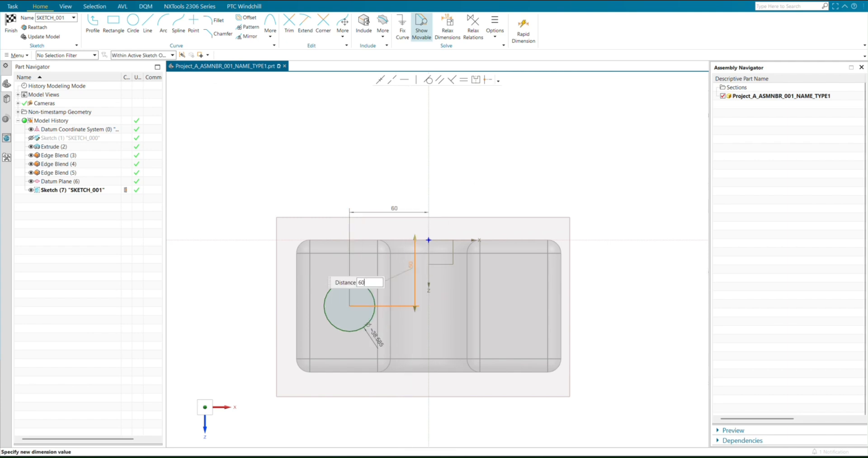
key("Return")
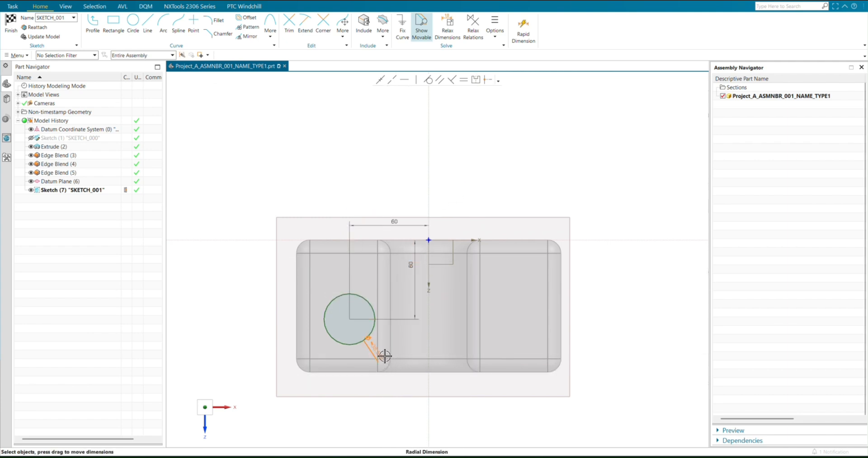
type("50")
key("Return")
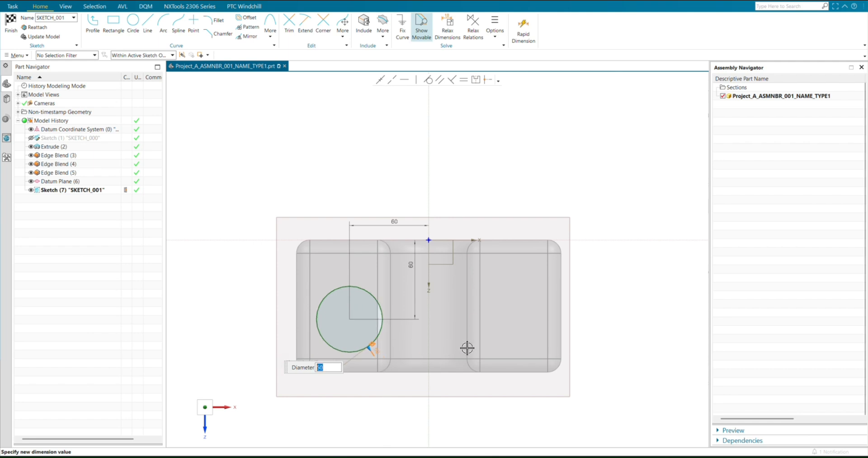
type("30")
key("Return")
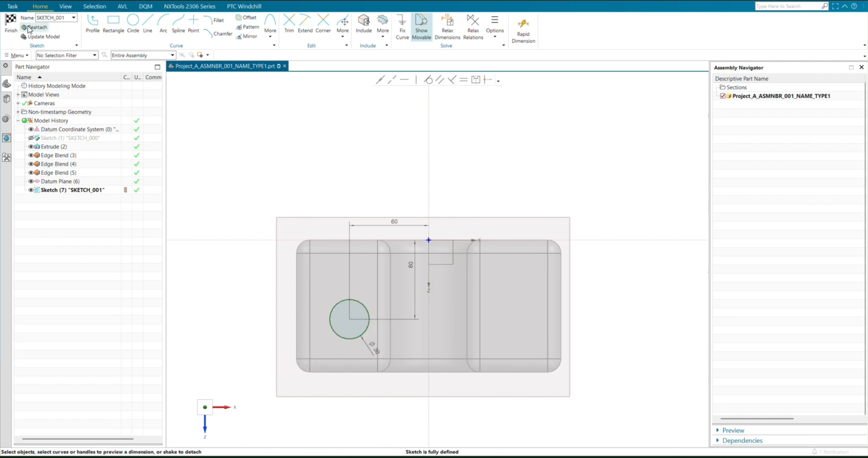
left_click(14, 26)
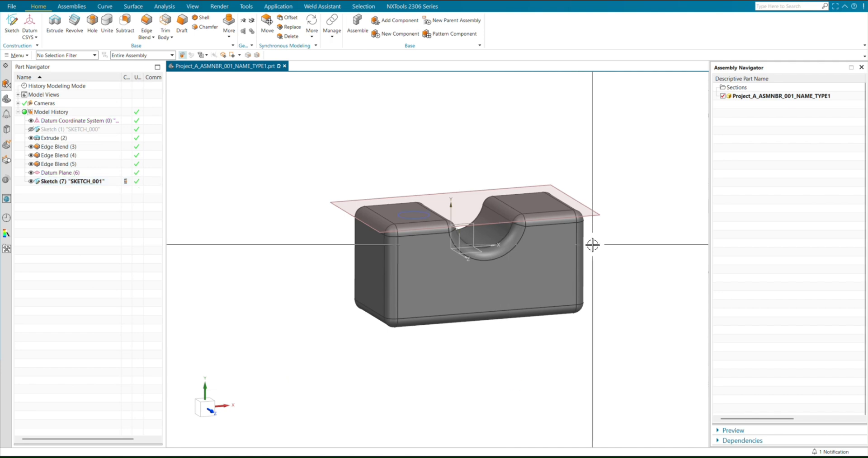
Step: Hide the datum plane at the notched face of the block
right_click(591, 221)
left_click(618, 203)
middle_click_drag(460, 205, 465, 230)
Step: Start an Extrude of the circle sketch through the block with a start distance of -122 mm and an end distance of 55 mm
key("x")
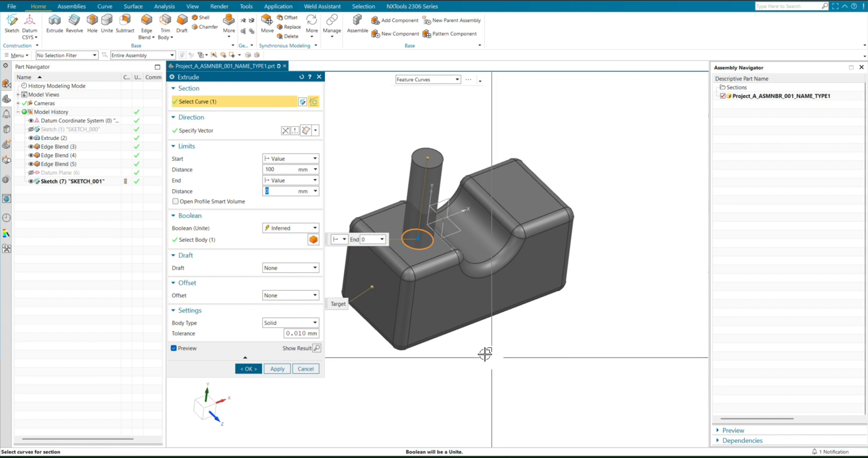
middle_click_drag(485, 355, 505, 330)
left_click_drag(423, 109, 444, 335)
mouse_move(506, 349)
middle_mouse_down()
mouse_move(490, 402)
mouse_move(523, 364)
mouse_move(508, 355)
middle_mouse_up()
left_click_drag(465, 221, 467, 181)
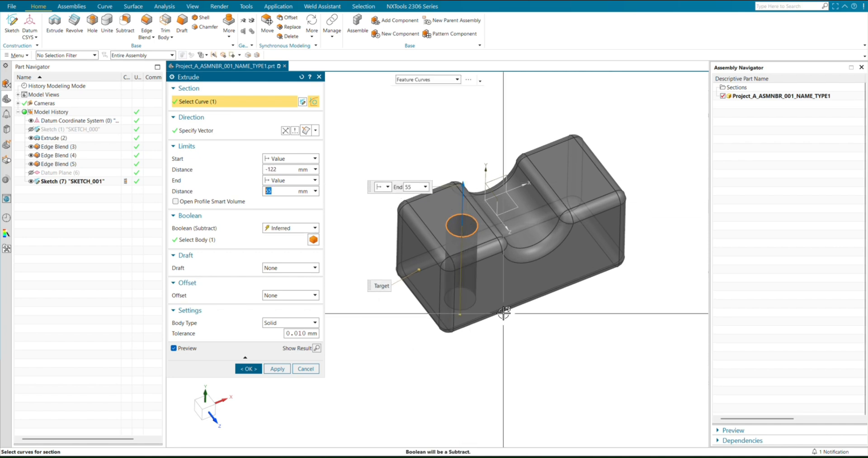
middle_click_drag(520, 344, 503, 321)
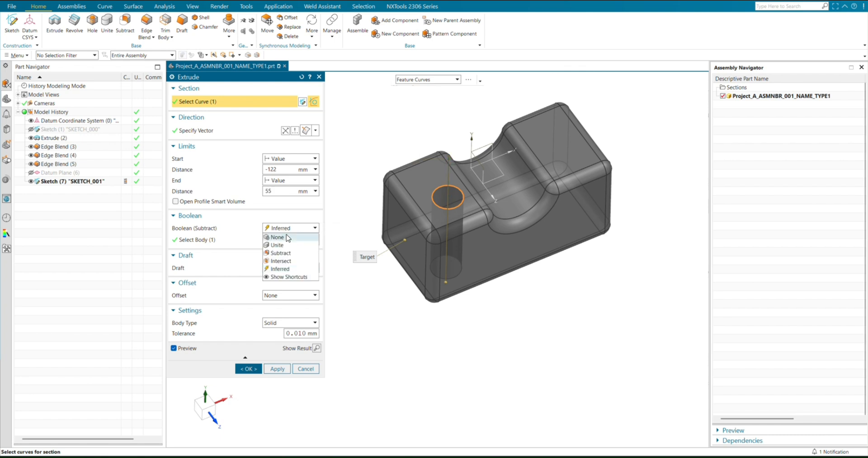
Step: Try the Unite, Subtract and Intersect Boolean options on the circle extrusion, and return it to Inferred
left_click(277, 245)
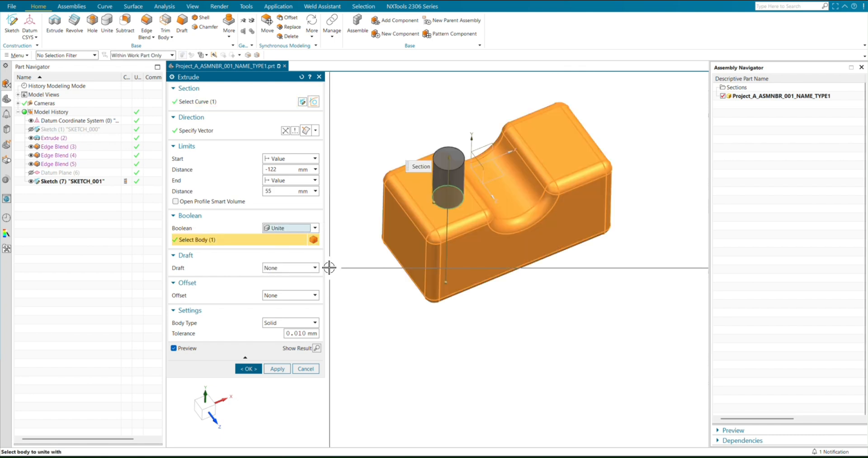
middle_click_drag(554, 338, 500, 293)
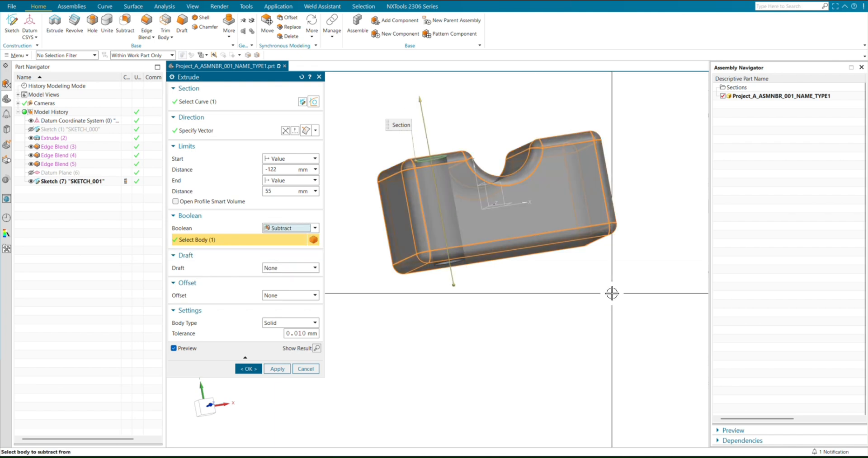
middle_click_drag(612, 294, 617, 339)
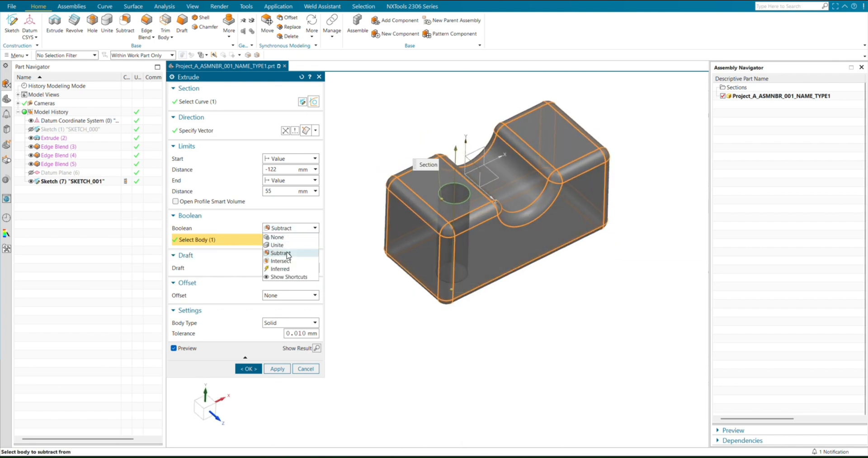
left_click(281, 262)
scroll(492, 287, "up", 5)
middle_click_drag(492, 286, 510, 312)
scroll(496, 287, "down", 1)
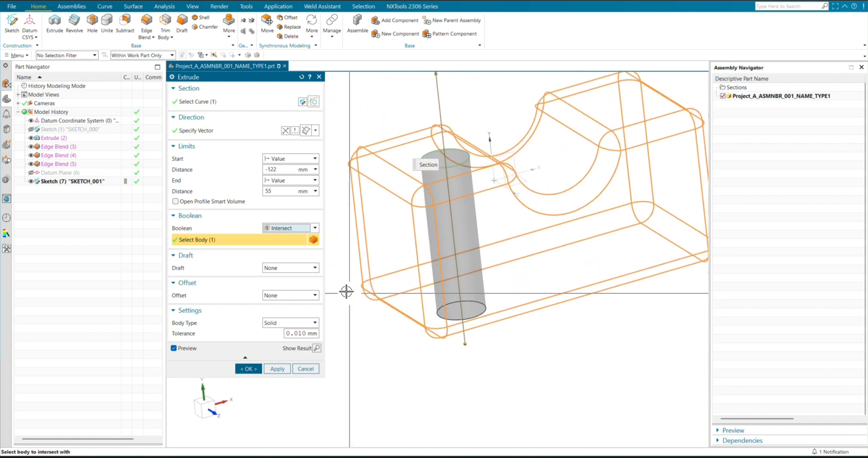
left_click(280, 269)
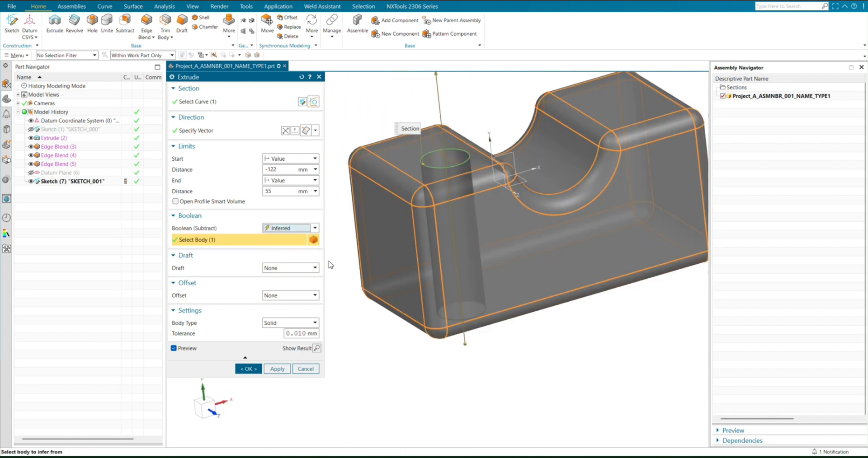
middle_click_drag(547, 328, 537, 349)
scroll(542, 372, "down", 2)
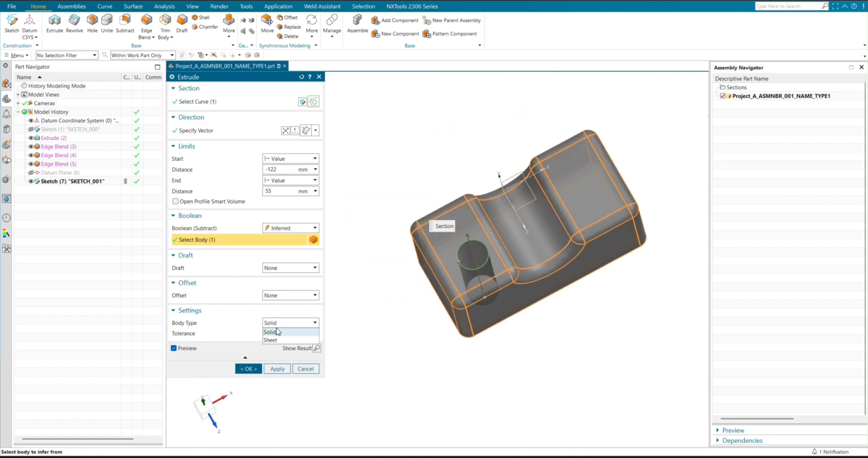
Step: Try the Sheet body type for the extrusion and switch it back to Solid
left_click(277, 342)
middle_click_drag(479, 364, 409, 306)
left_click(286, 311)
left_click(277, 320)
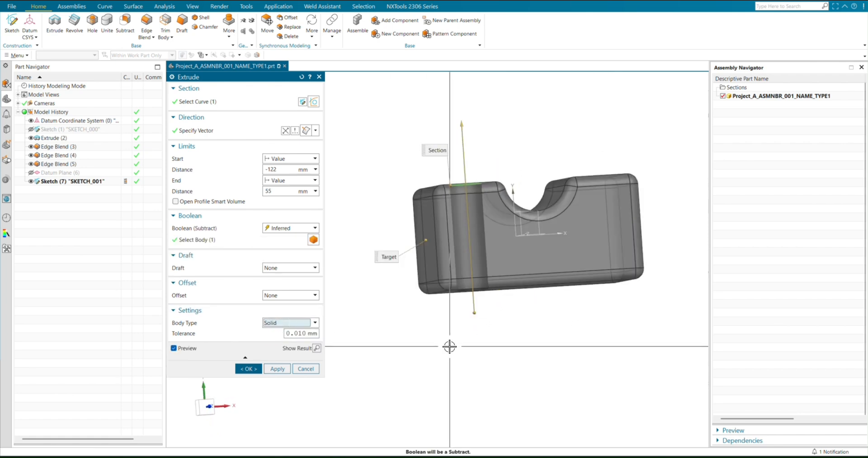
middle_click_drag(511, 342, 520, 354)
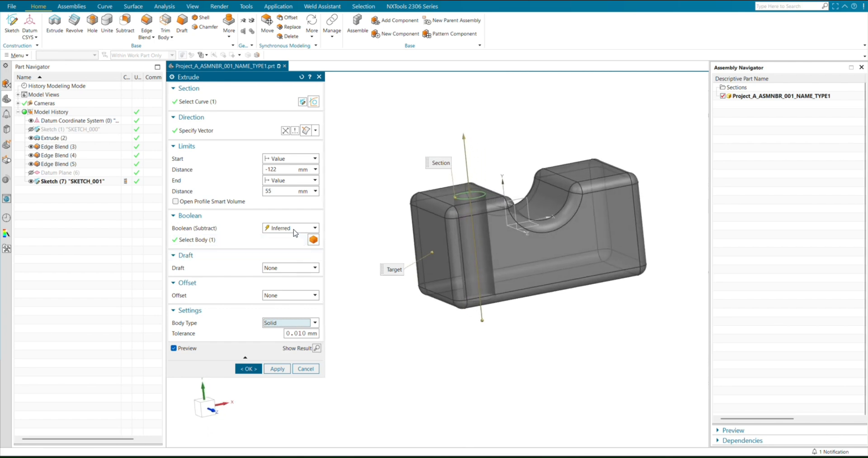
Step: Set the circle extrusion's Boolean to Subtract and complete it, cutting the hole through the block
left_click(286, 254)
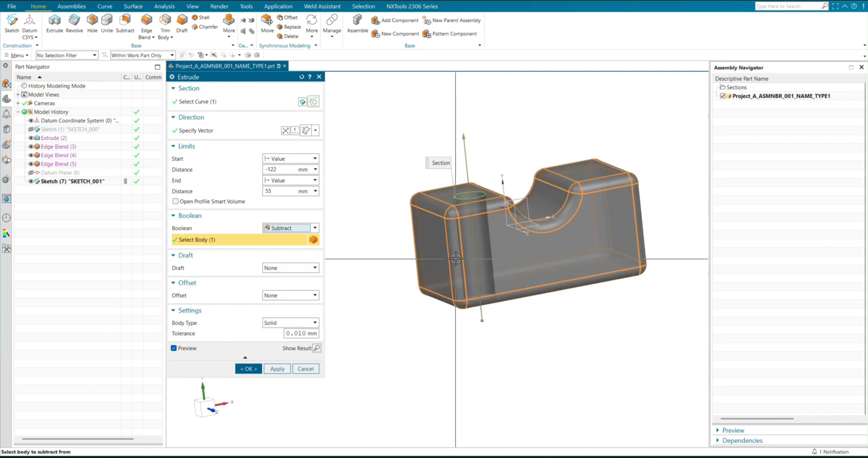
left_click(247, 369)
Step: Examine the finished through hole in the block from above, from the end face and at an angle
mouse_move(548, 354)
middle_mouse_down()
mouse_move(513, 269)
mouse_move(503, 297)
middle_mouse_up()
left_click(460, 208)
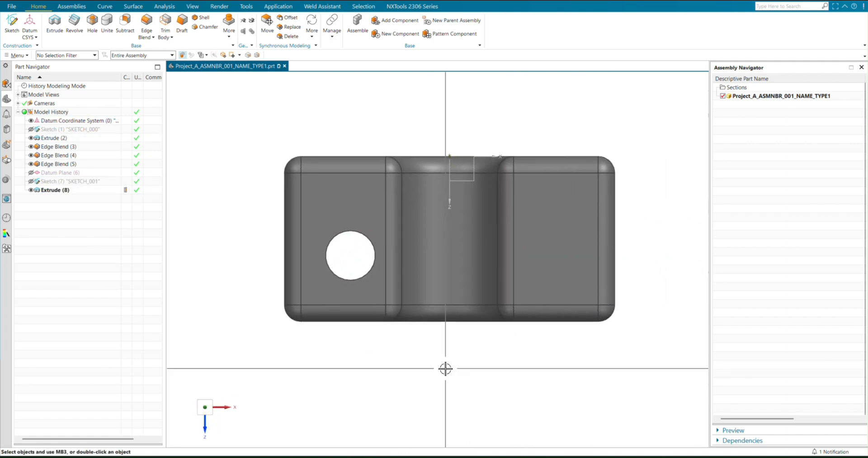
middle_click_drag(446, 368, 484, 333)
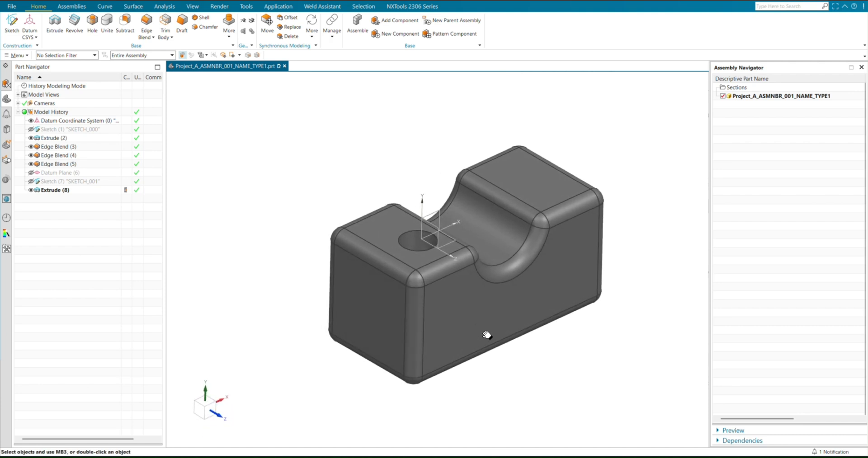
middle_click_drag(264, 161, 285, 157)
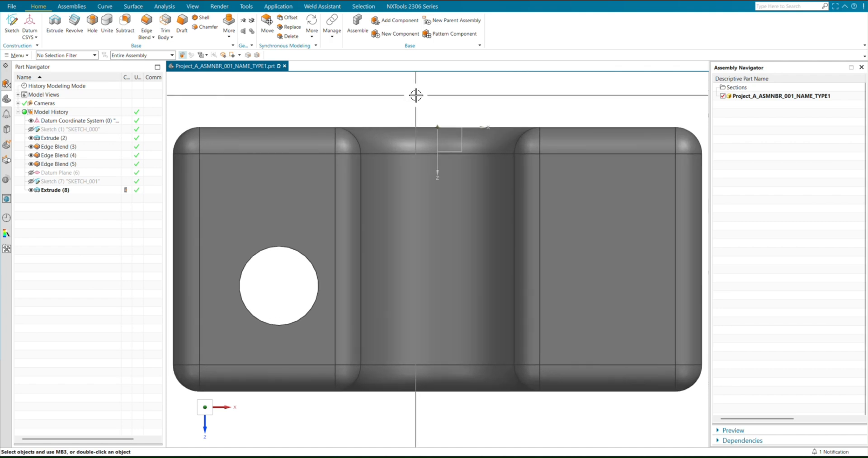
middle_click_drag(414, 95, 419, 252)
middle_click_drag(276, 153, 286, 158)
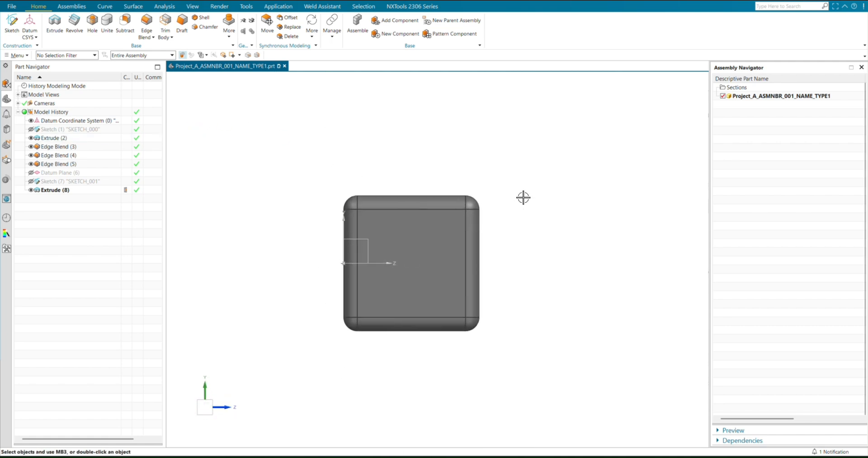
middle_click_drag(523, 198, 446, 199)
middle_click_drag(321, 153, 323, 160, "shift")
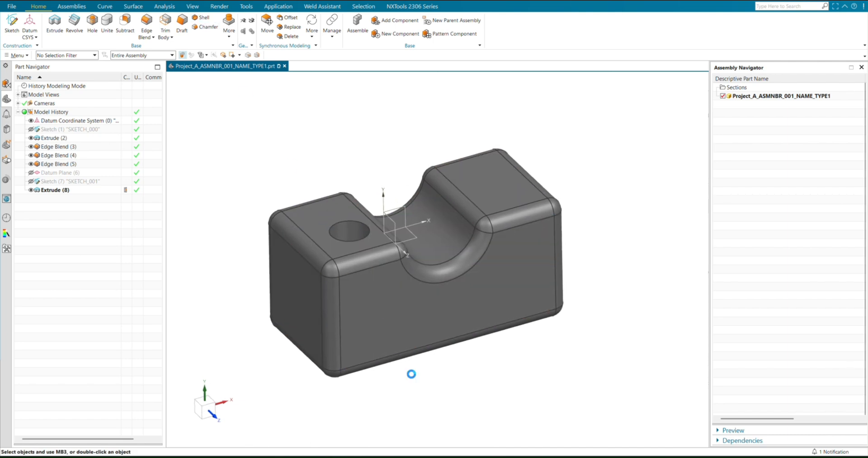
Step: Shell the block with the Closed type and a wall thickness of 2 mm
left_click(398, 330)
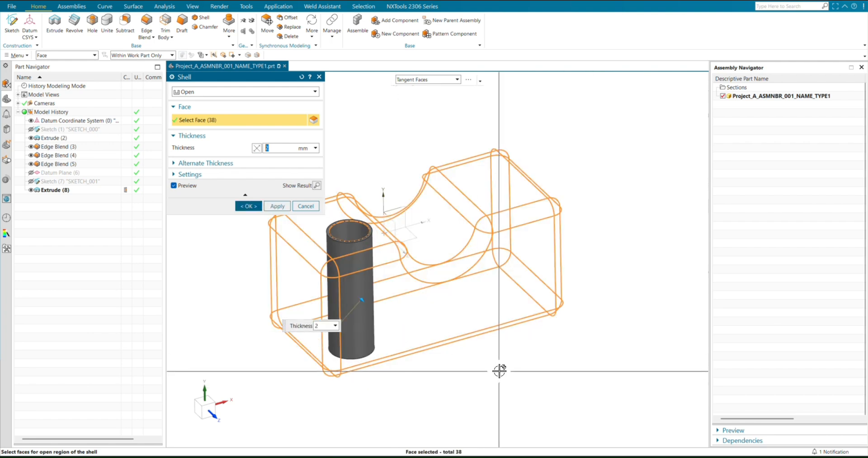
middle_click_drag(475, 371, 500, 422)
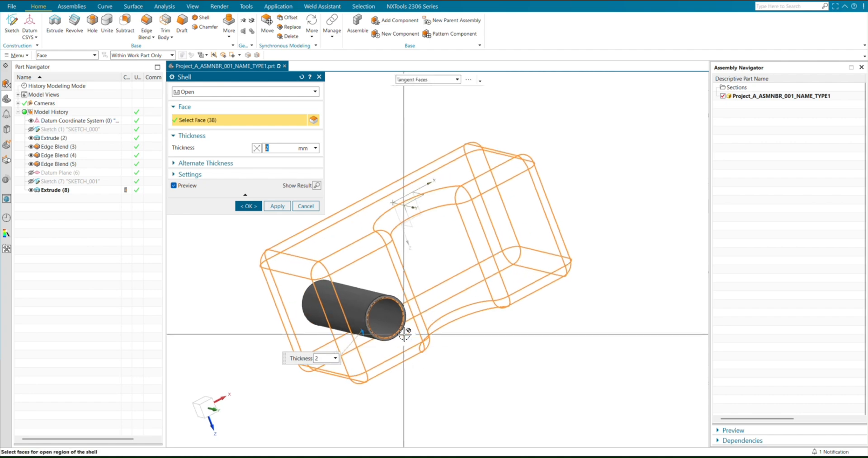
left_click(213, 91)
left_click(213, 108)
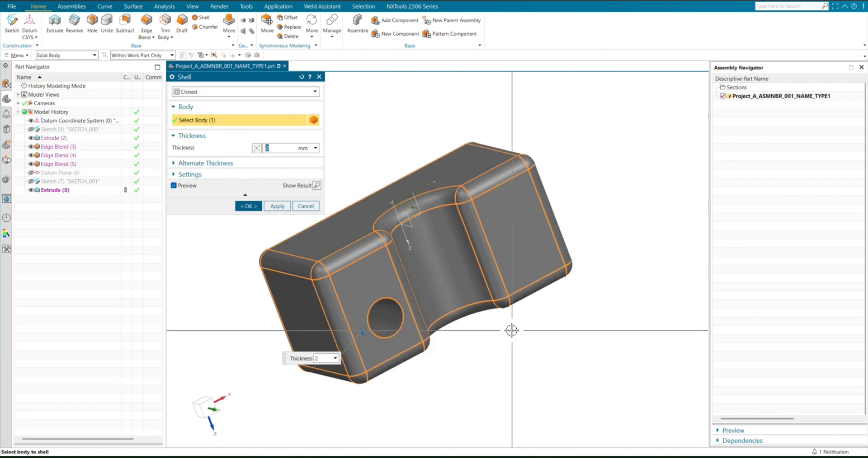
middle_click_drag(508, 344, 461, 344)
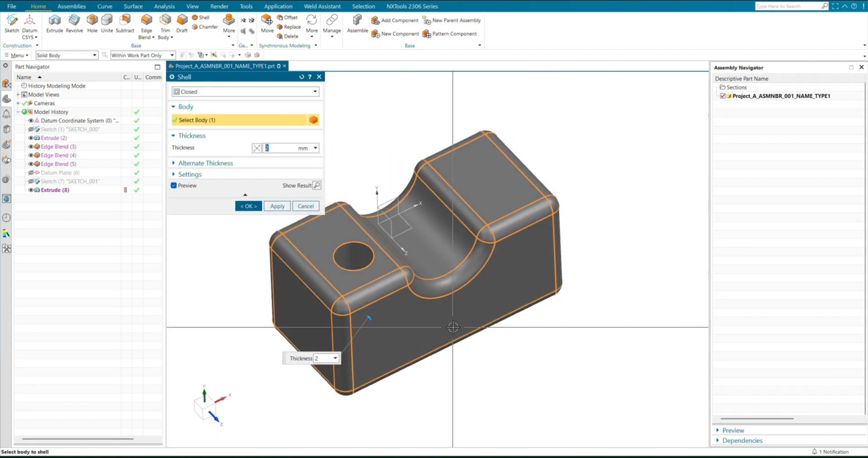
left_click(249, 206)
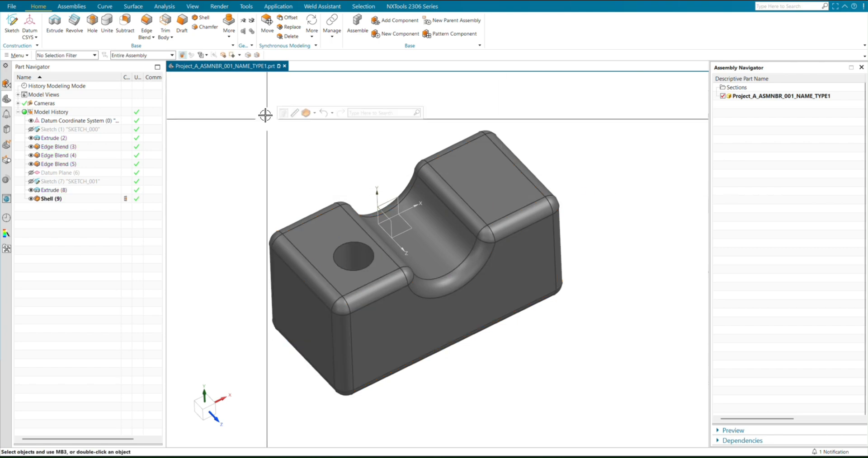
Step: Create a one-plane section across the X axis, move it to X = -52 mm and give its cap a specified color
left_click(199, 10)
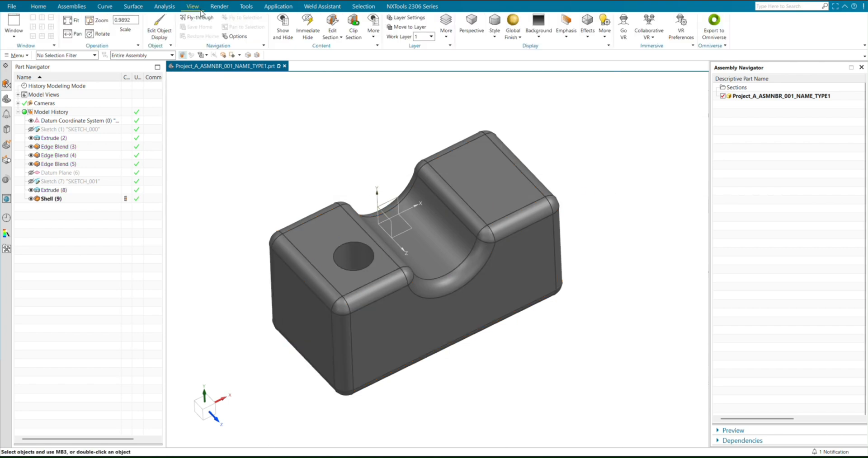
left_click(332, 25)
middle_click_drag(515, 280, 573, 267)
scroll(475, 224, "up", 2)
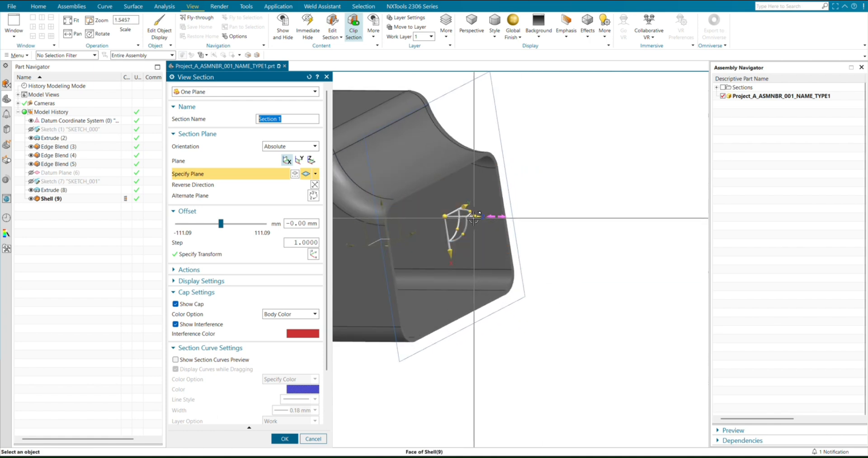
left_click_drag(474, 217, 566, 229)
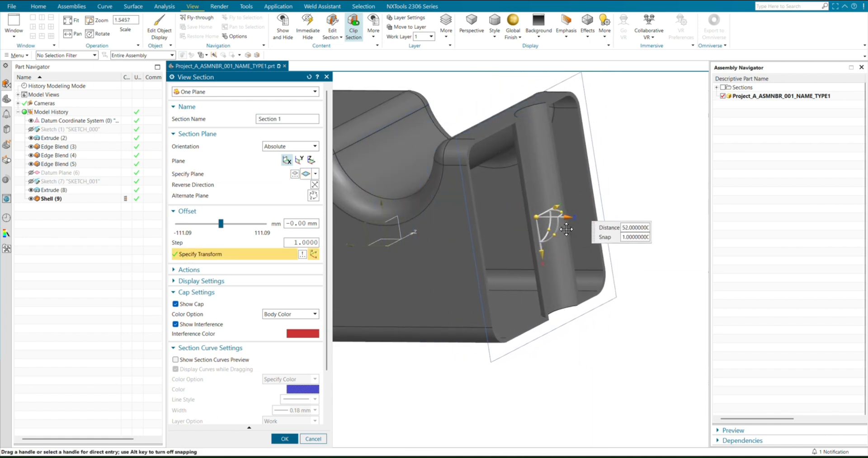
left_click(283, 332)
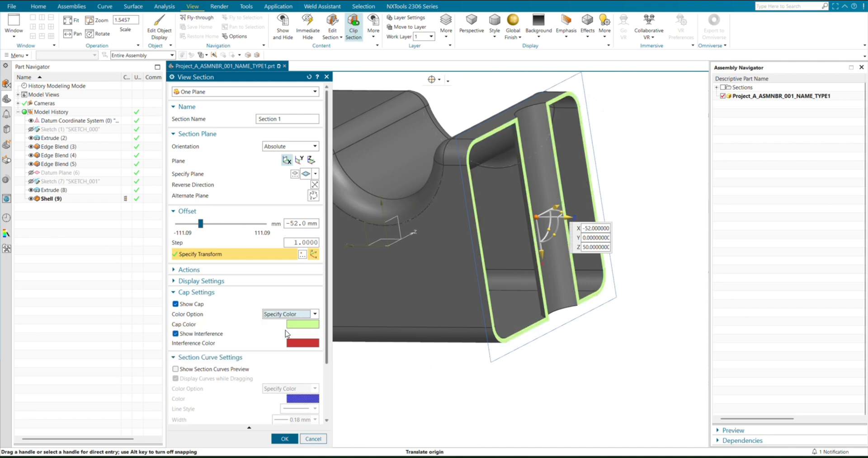
Step: Move the section plane to X = 28 mm, return it to X = -60 mm at the hole, and accept the section
middle_click_drag(555, 344, 514, 327)
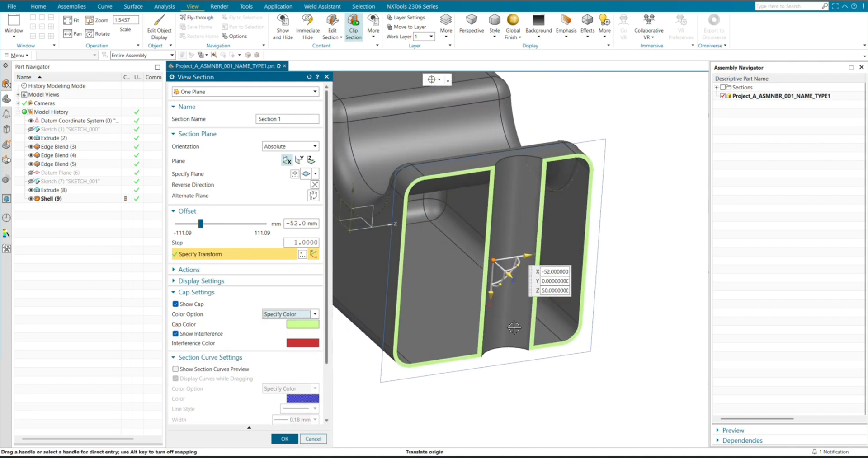
left_click_drag(508, 276, 454, 238)
scroll(454, 238, "down", 2)
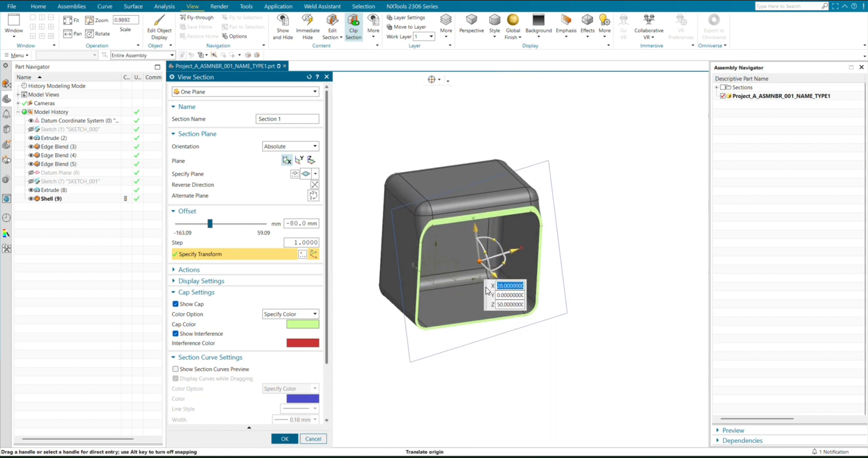
mouse_move(496, 277)
left_mouse_down()
mouse_move(495, 262)
mouse_move(508, 280)
left_mouse_up()
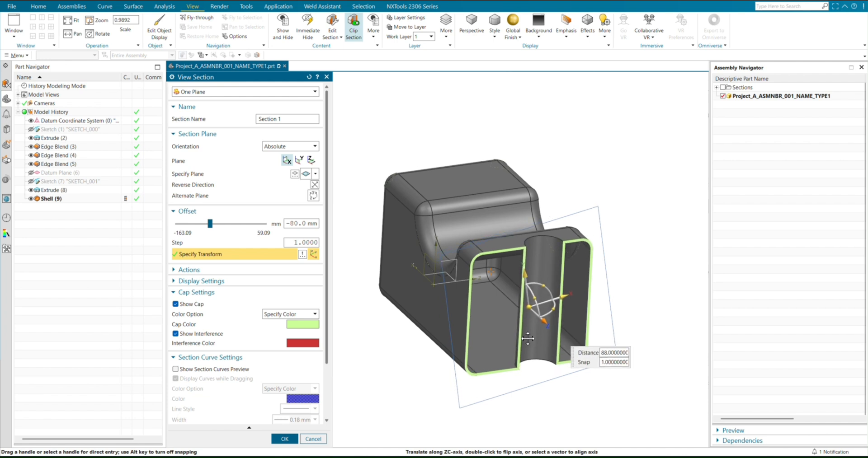
mouse_move(531, 347)
left_mouse_down()
mouse_move(554, 362)
mouse_move(532, 349)
left_mouse_up()
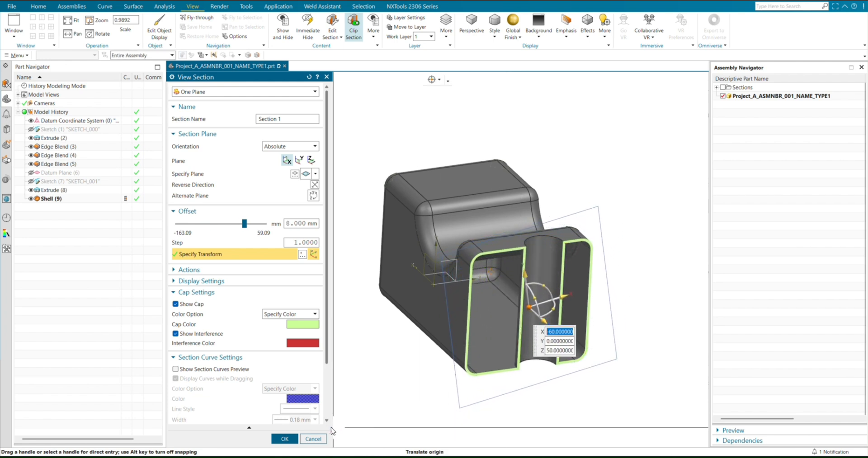
left_click(285, 438)
mouse_move(355, 338)
middle_mouse_down()
mouse_move(333, 308)
mouse_move(352, 345)
middle_mouse_up()
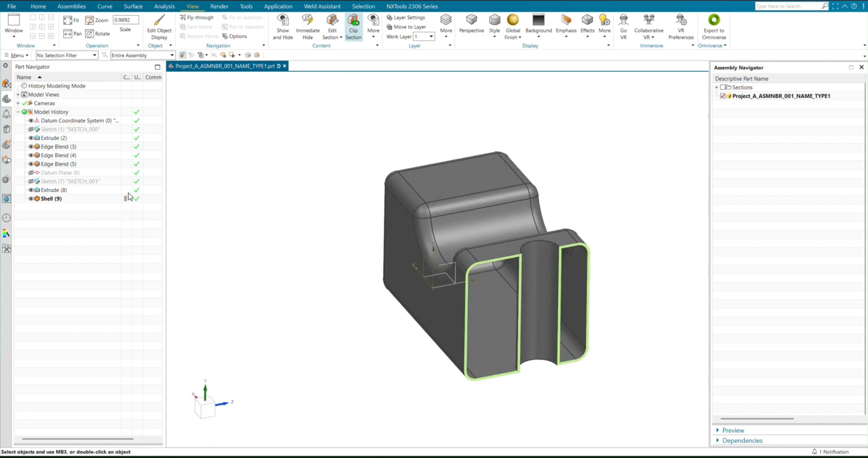
Step: Make the circle extrusion the current feature and examine the section of the block without the shell
left_click(129, 193)
middle_click_drag(623, 323, 626, 295)
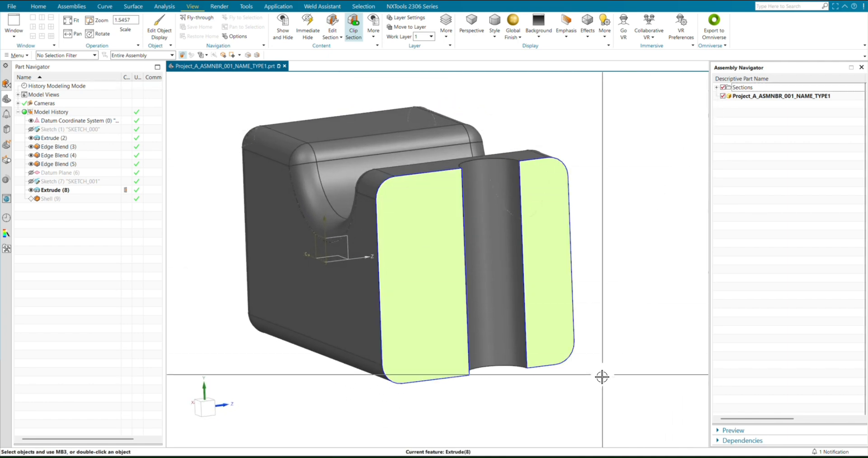
middle_click_drag(601, 376, 573, 356)
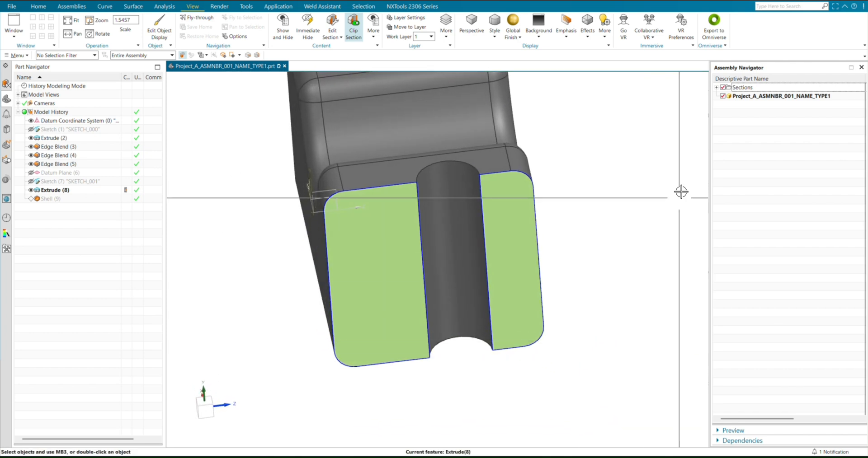
middle_click_drag(587, 314, 595, 326)
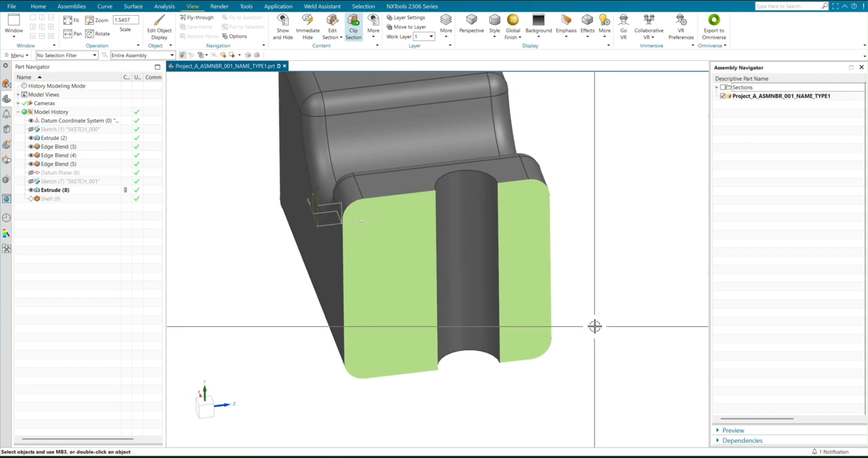
Step: Edit the section, shift its plane by -127 mm into the taller part of the block, and accept it
scroll(490, 270, "down", 2)
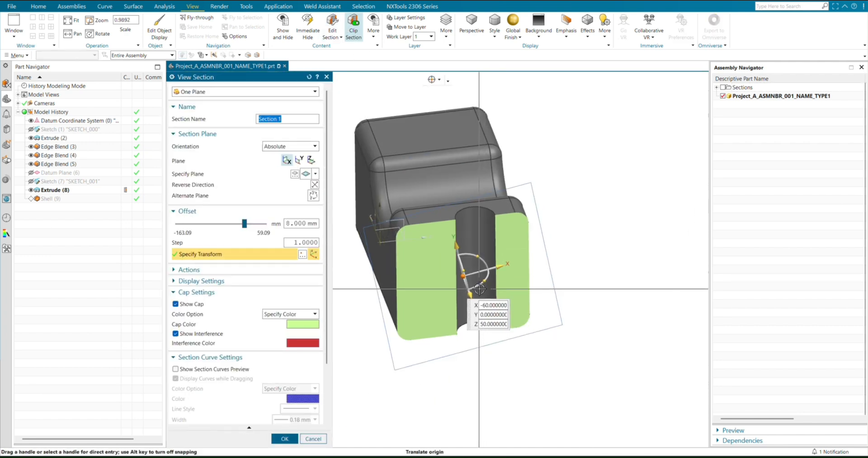
left_click_drag(470, 294, 465, 193)
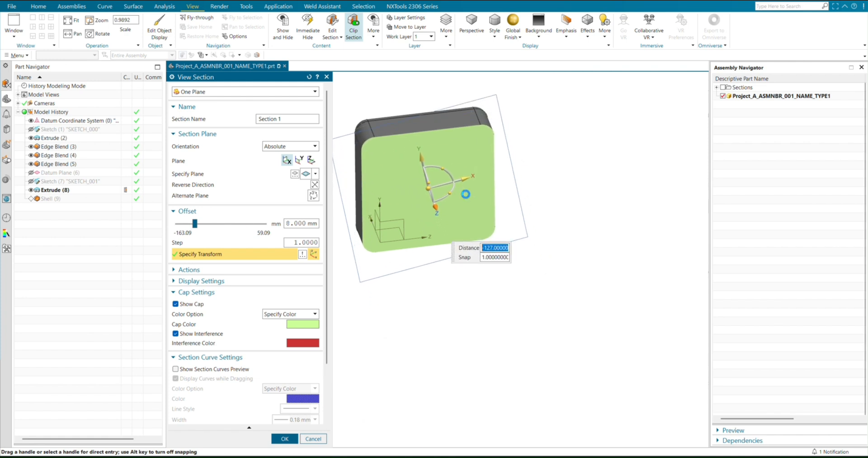
left_click(283, 440)
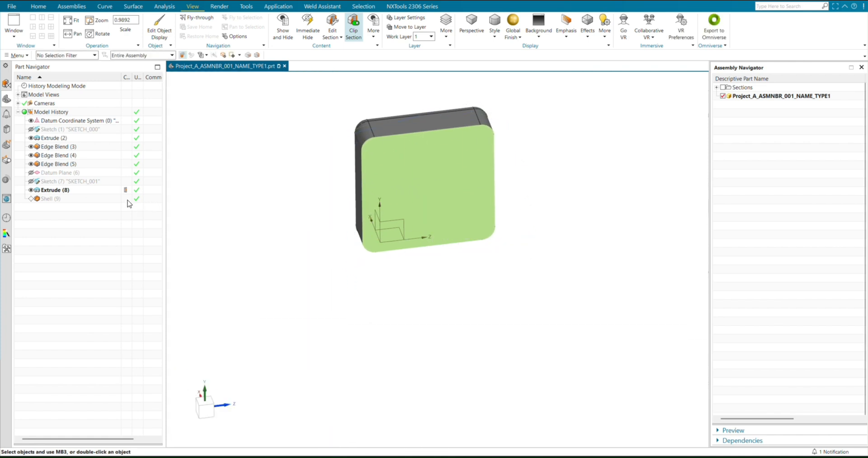
Step: Make the Shell feature current again and examine the hollow section of the block
left_click(127, 200)
middle_click_drag(466, 256, 477, 301)
scroll(460, 258, "up", 2)
Step: Start an object measurement on the sectioned shell
left_click(163, 6)
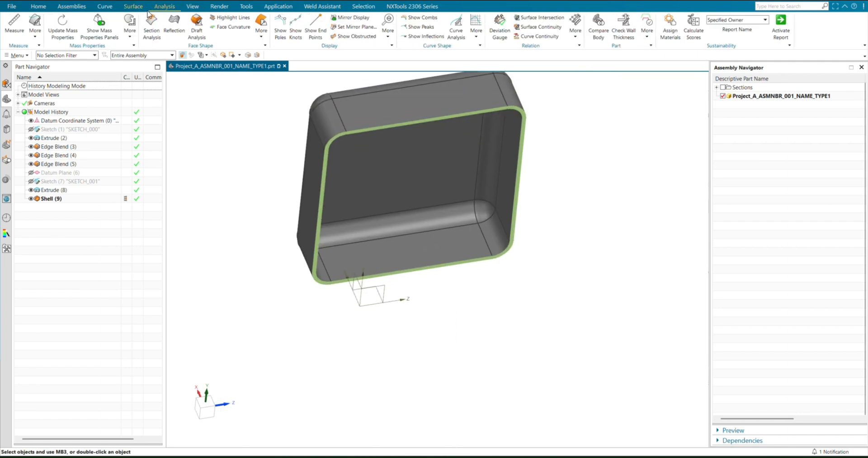
left_click(14, 22)
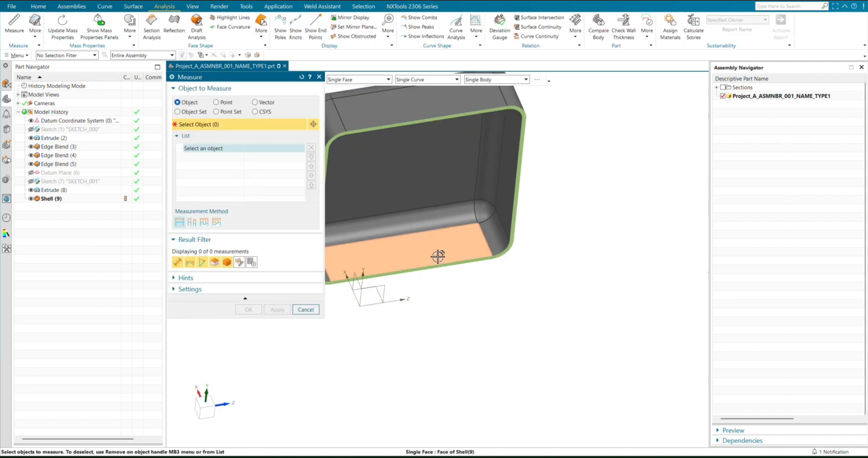
left_click(443, 295)
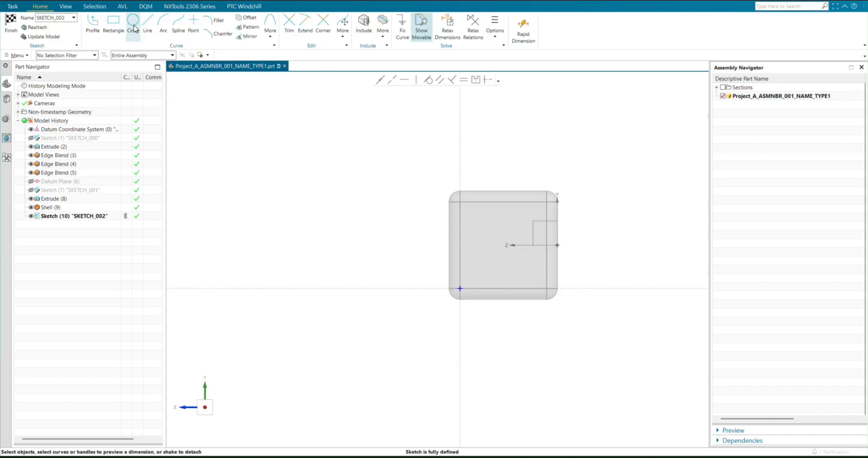
Step: Sketch a two-point rectangle around the sketch origin, overlapping the lower corner of the block's end face
left_click(114, 25)
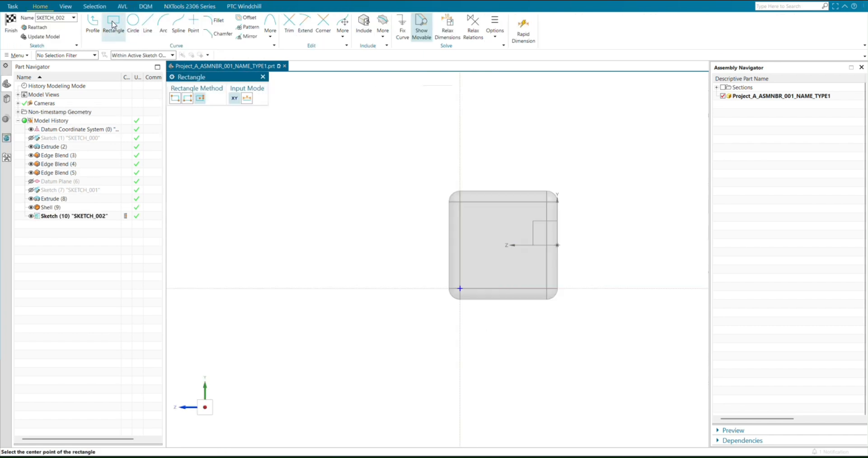
left_click(417, 262)
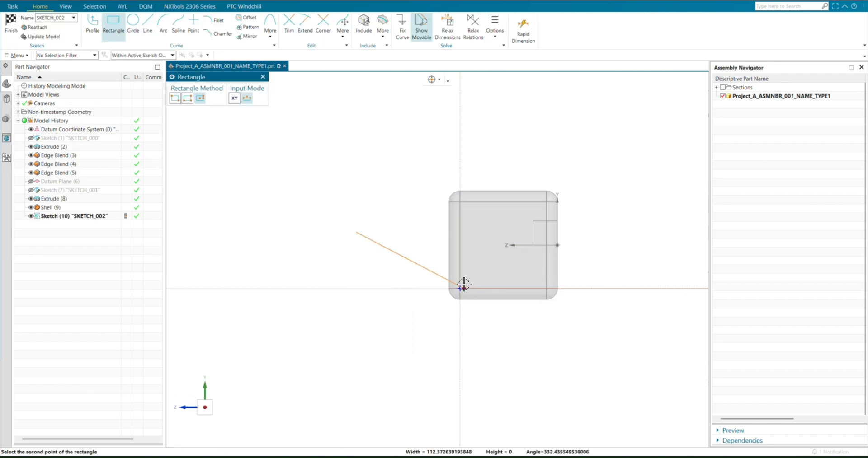
left_click(175, 98)
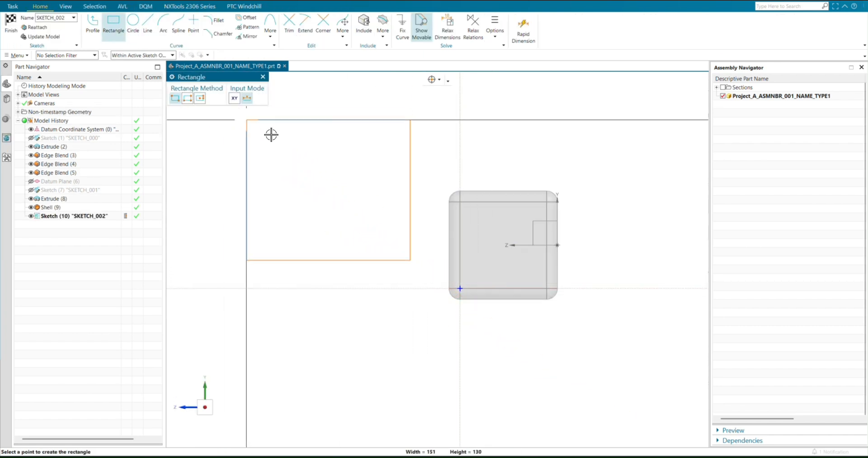
left_click(487, 325)
key("Escape")
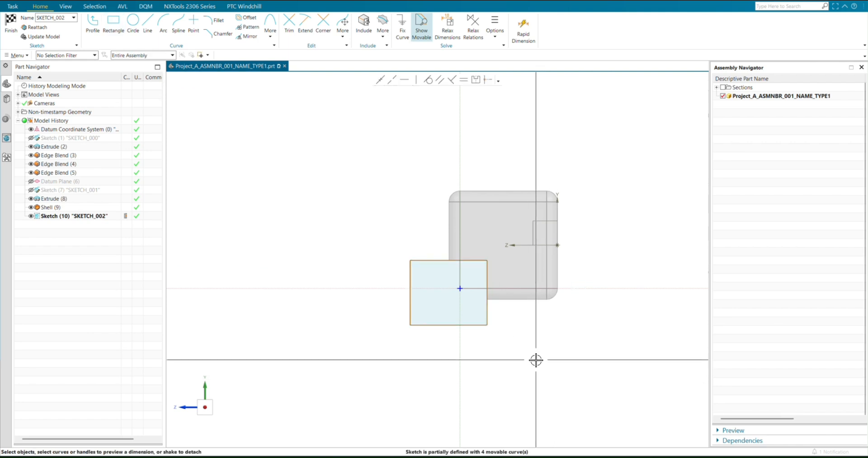
Step: Dimension the distance between the rectangle's upper edge and the horizontal sketch axis, placing it beside the rectangle
left_click(420, 289)
left_click(425, 266)
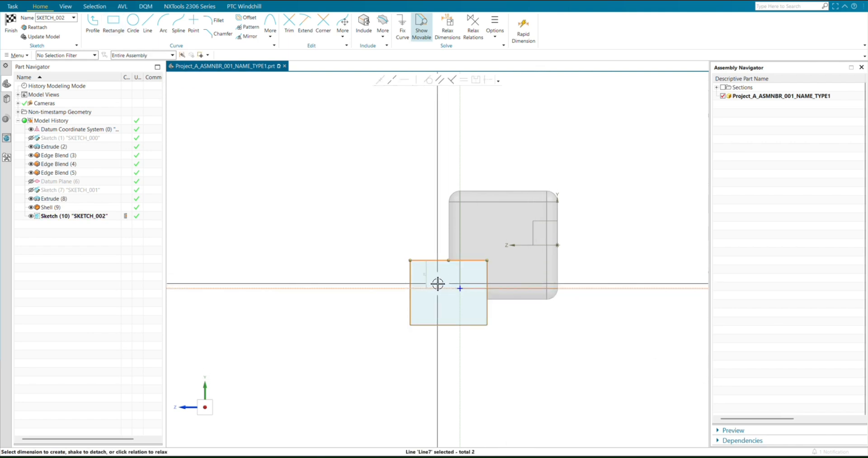
left_click_drag(418, 273, 391, 271)
middle_click(389, 311)
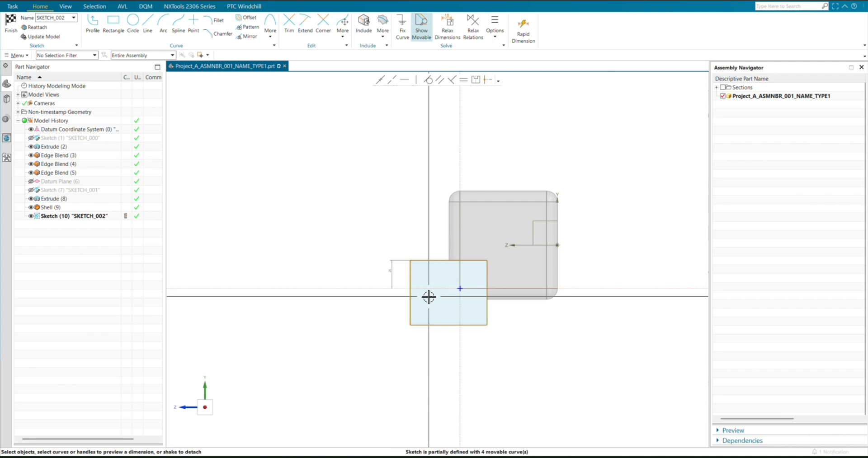
Step: Dimension the rectangle's height, width and the distance from its inner vertical edge to the vertical sketch axis, and finish the sketch
left_click(410, 312)
left_click_drag(402, 303, 373, 297)
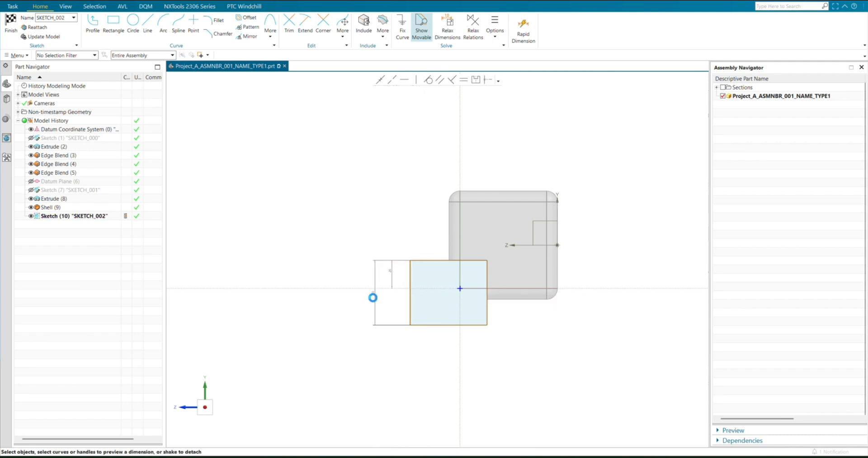
left_click(424, 260)
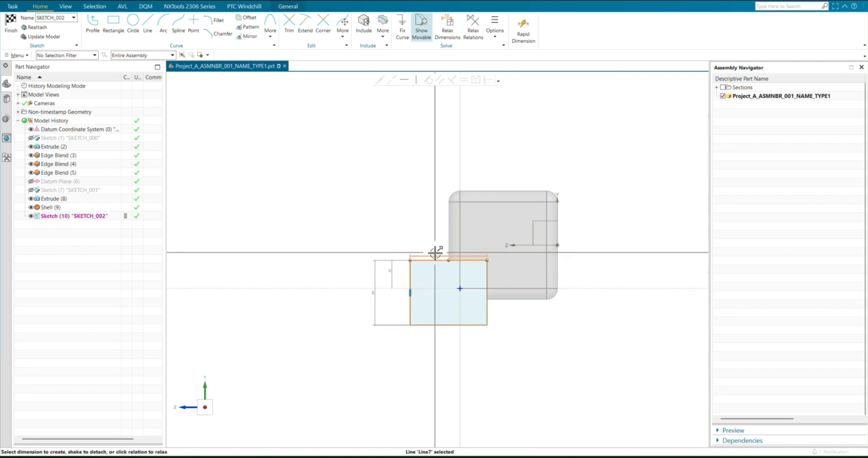
middle_click(496, 330)
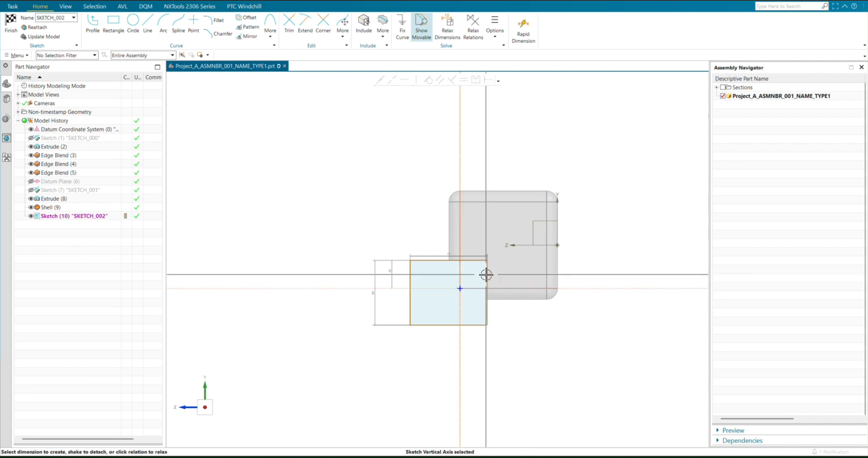
left_click(473, 277)
scroll(466, 273, "up", 3)
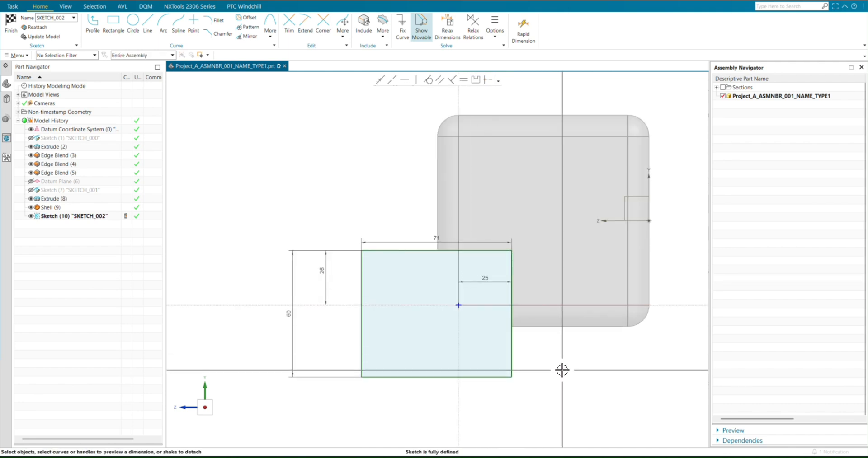
middle_click_drag(557, 368, 547, 364, "shift")
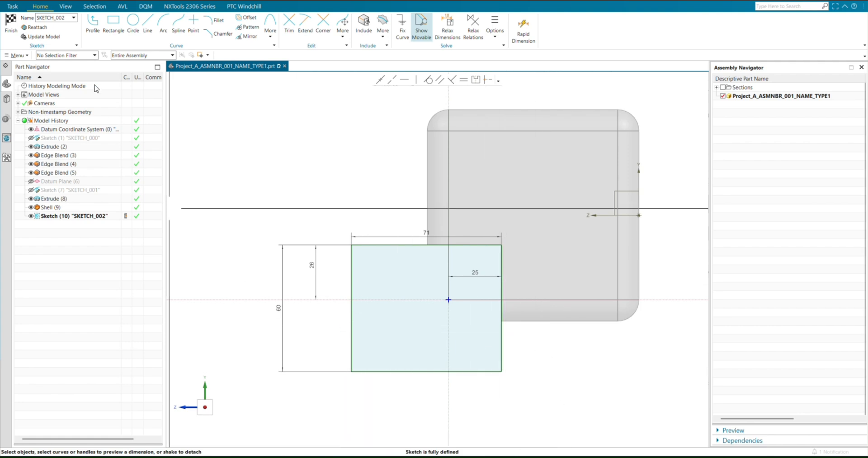
left_click(16, 30)
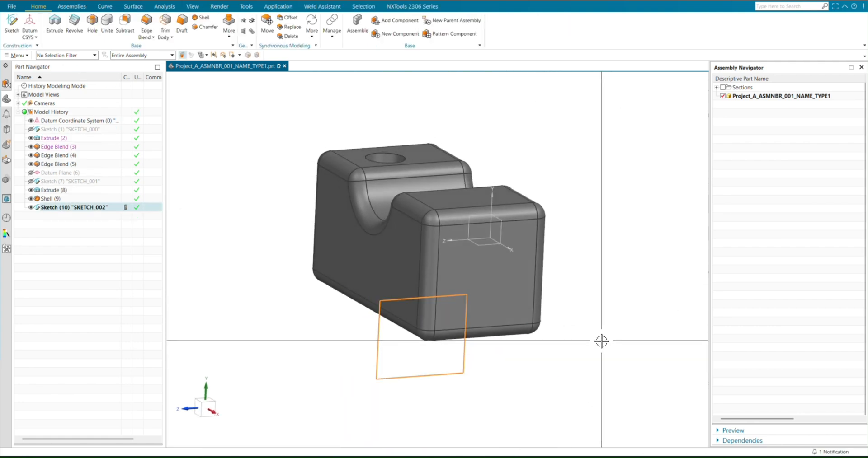
Step: Extrude the rectangle from -122 mm to 55 mm with Boolean set to None, making a separate solid bar
left_click(55, 23)
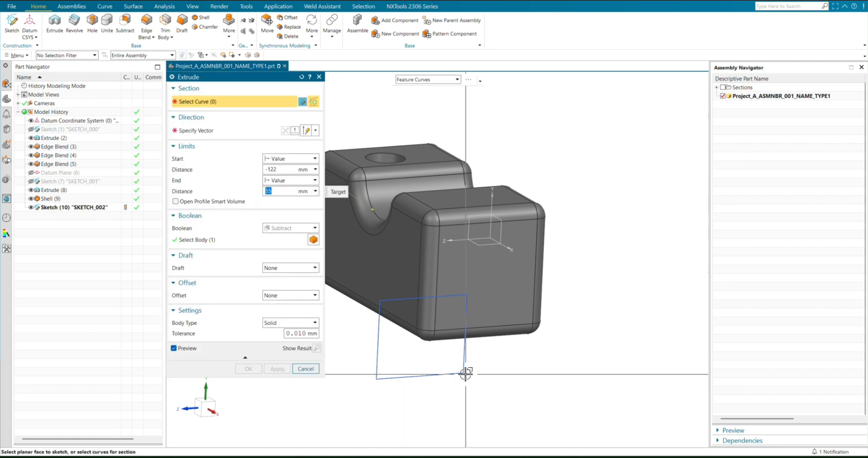
scroll(465, 374, "down", 1)
mouse_move(466, 375)
middle_mouse_down("shift")
mouse_move(538, 324)
mouse_move(547, 349)
middle_mouse_up("shift")
left_click(527, 345)
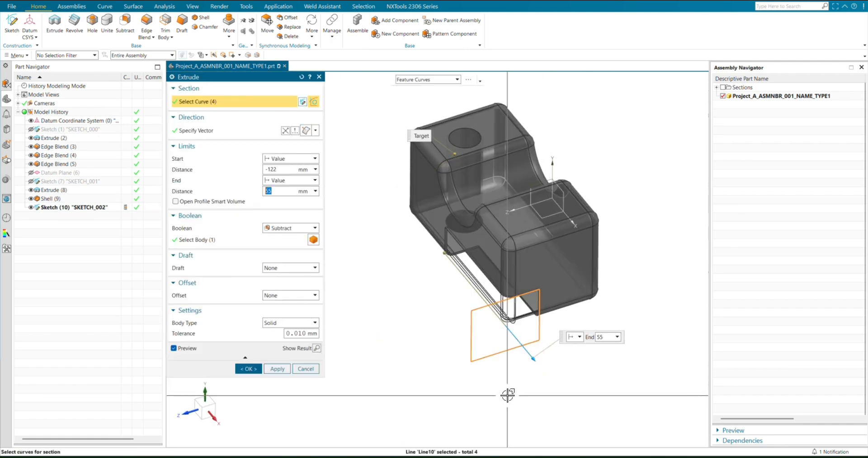
middle_click_drag(507, 395, 339, 260)
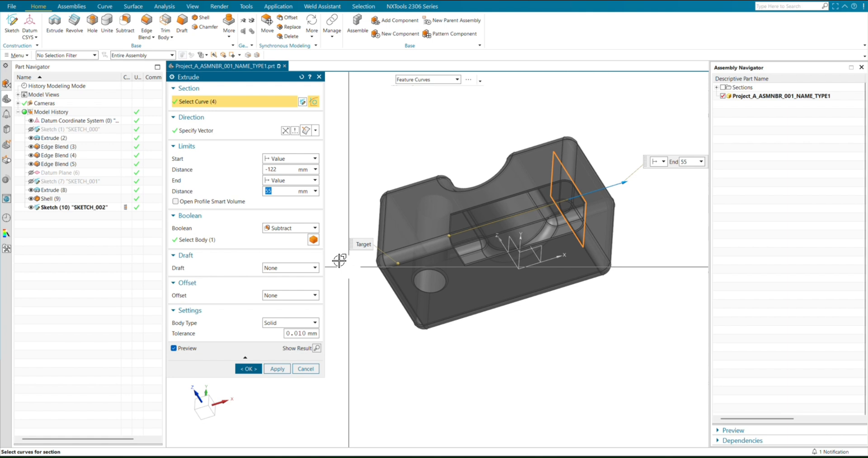
left_click(278, 238)
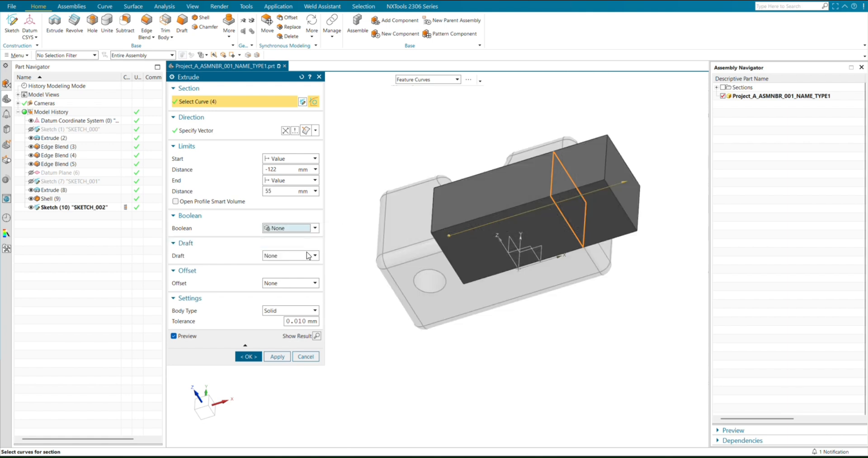
middle_click_drag(494, 342, 411, 351)
left_click(248, 357)
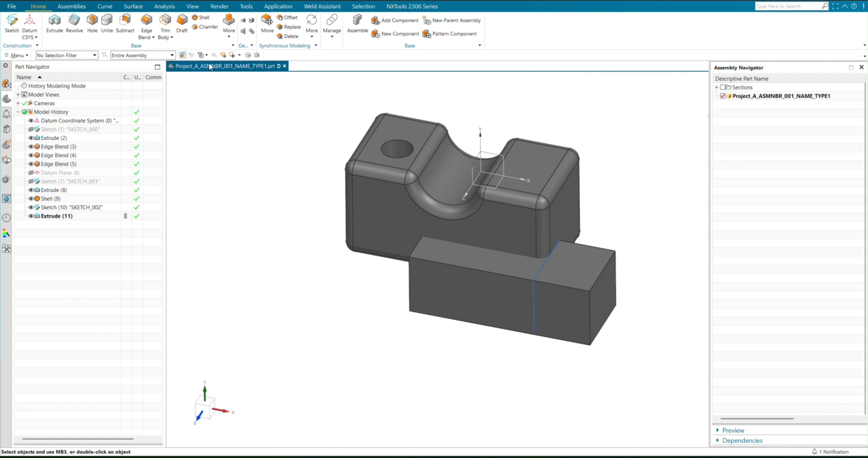
Step: Section the model with one plane and examine where the extruded bar overlaps the shelled block
left_click(192, 6)
left_click(331, 19)
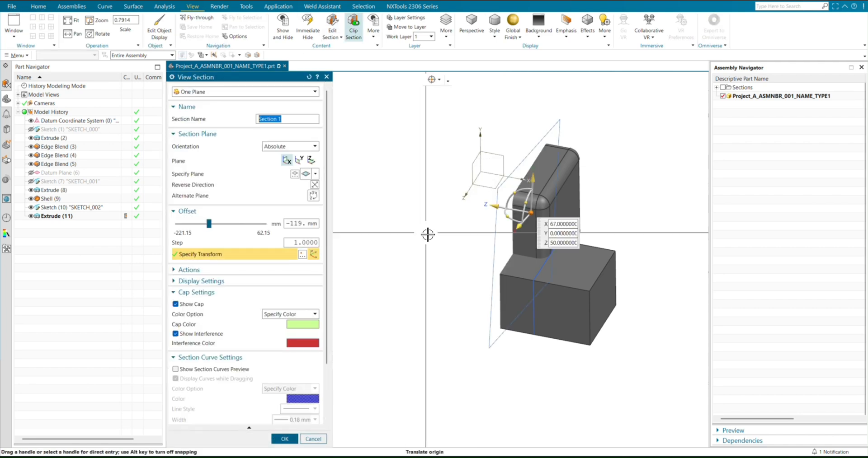
middle_click_drag(436, 358, 495, 222)
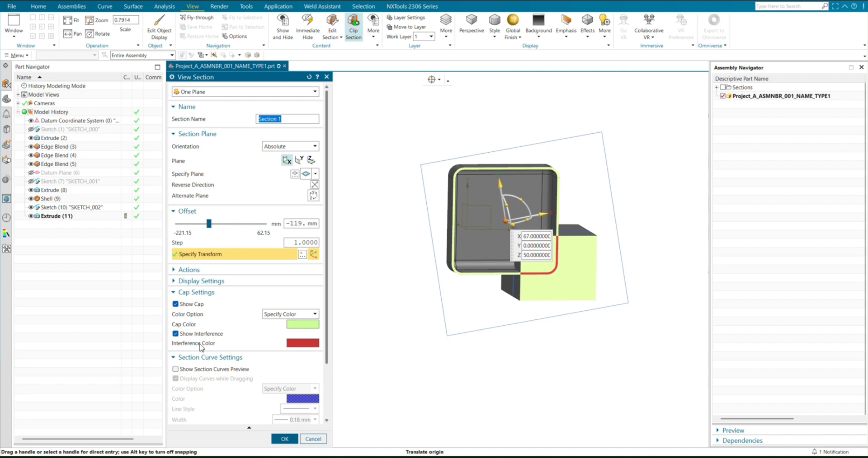
scroll(542, 214, "up", 3)
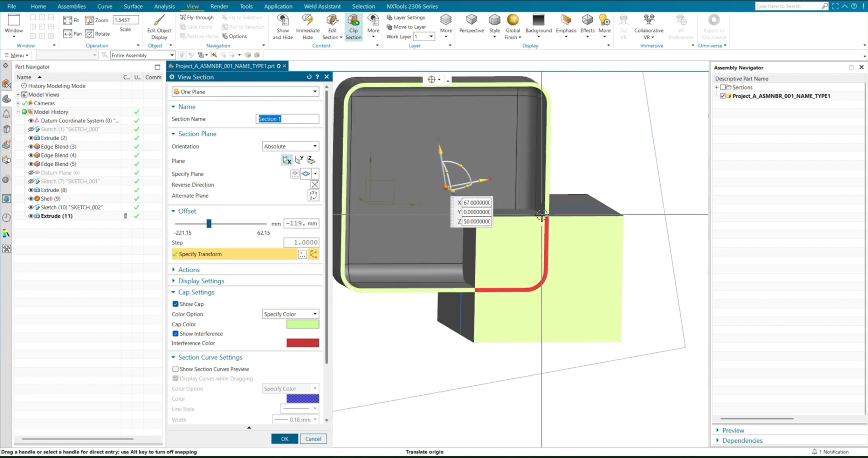
left_click(276, 441)
middle_click_drag(541, 290, 551, 331)
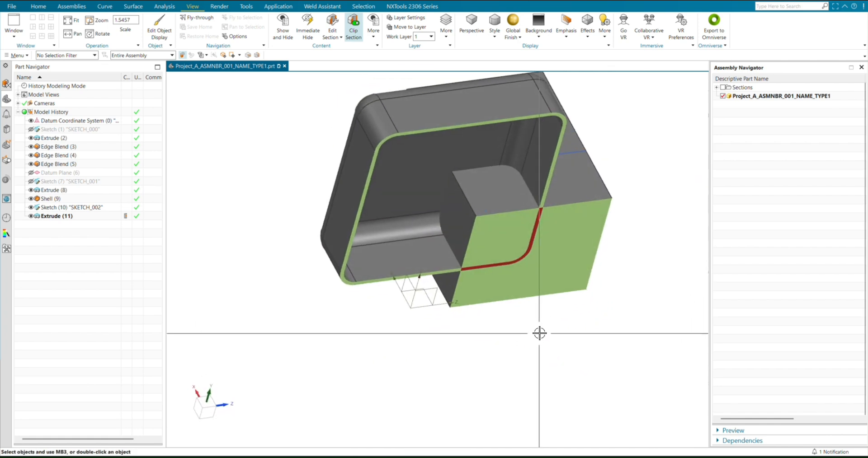
Step: Start a Trim Body operation with the extruded bar as the target and turn off the section clipping
left_click(38, 6)
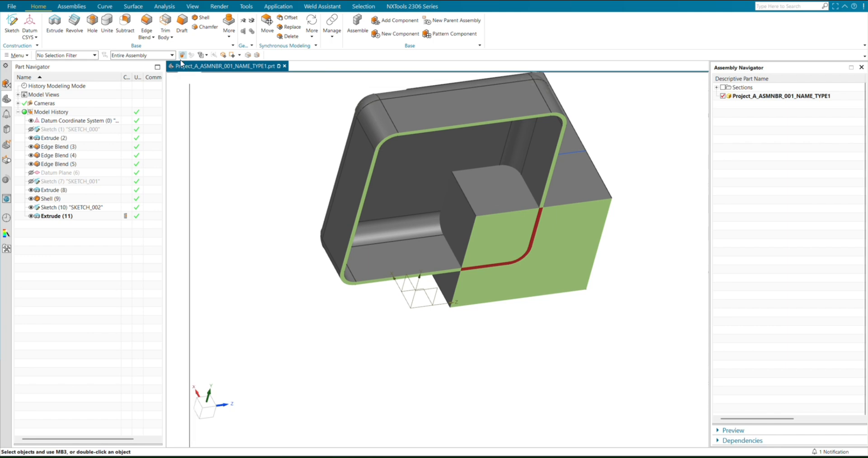
left_click(166, 23)
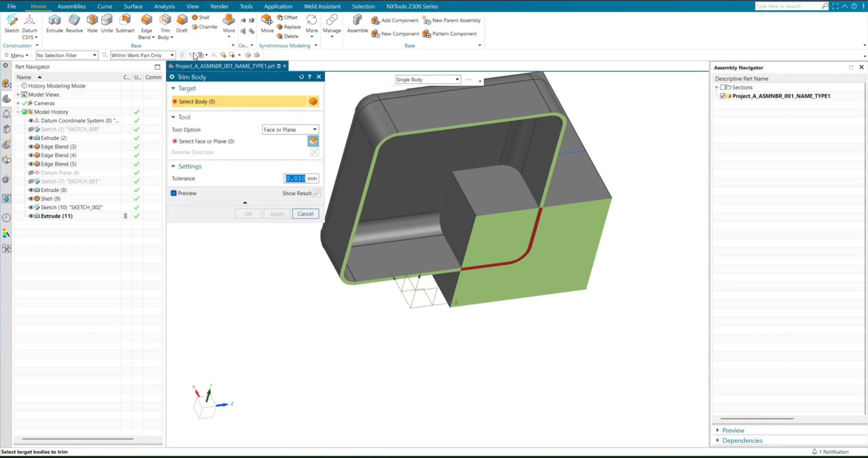
left_click(594, 186)
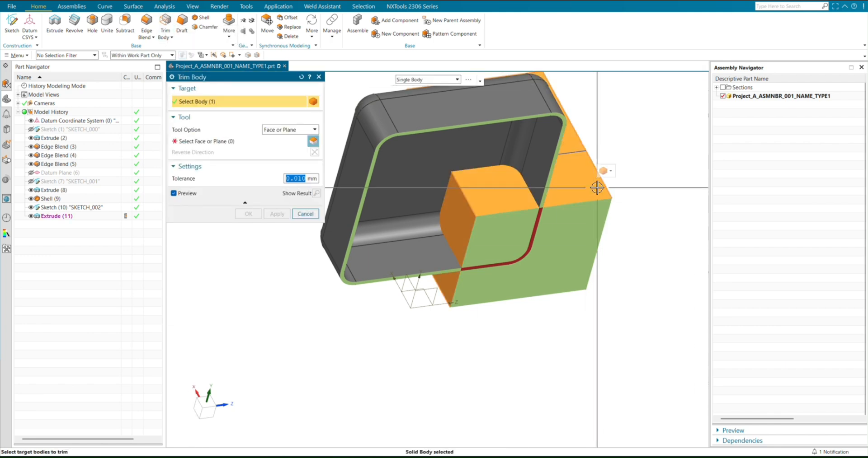
middle_click_drag(618, 282, 556, 270)
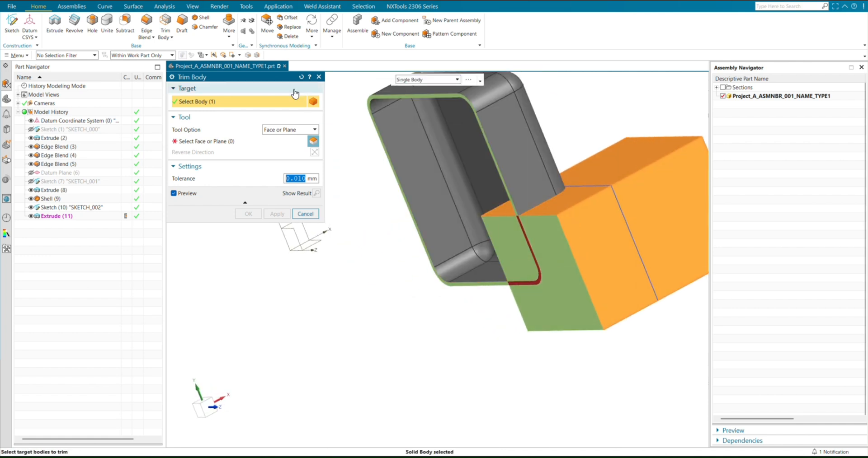
left_click(199, 8)
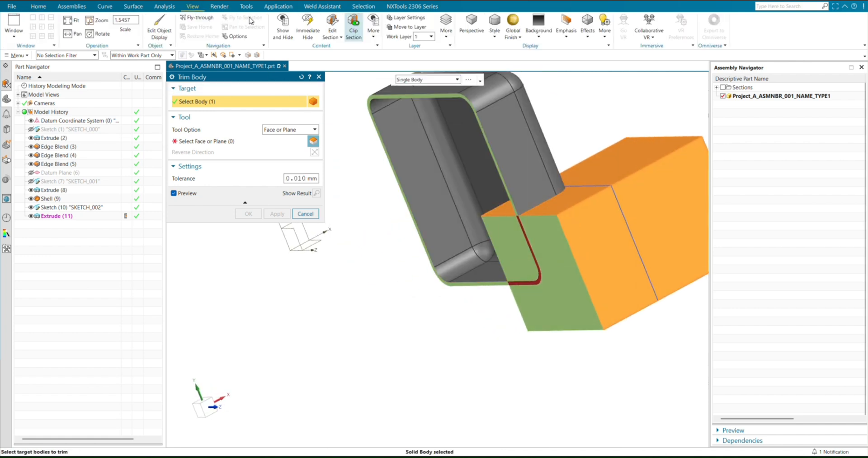
left_click(355, 32)
middle_click_drag(594, 401, 582, 377, "shift")
middle_click_drag(583, 377, 577, 376)
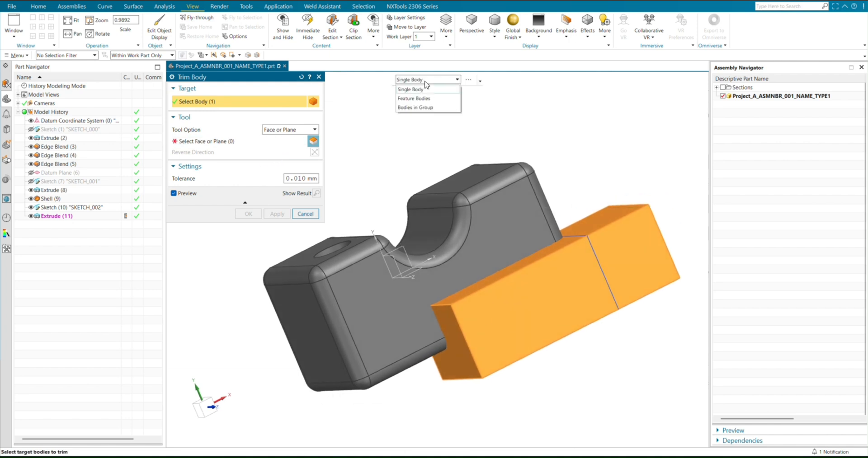
Step: Trim the bar with the shelled block's tangent faces as the tool, reversing the direction to keep the portion outside the block
left_click(267, 142)
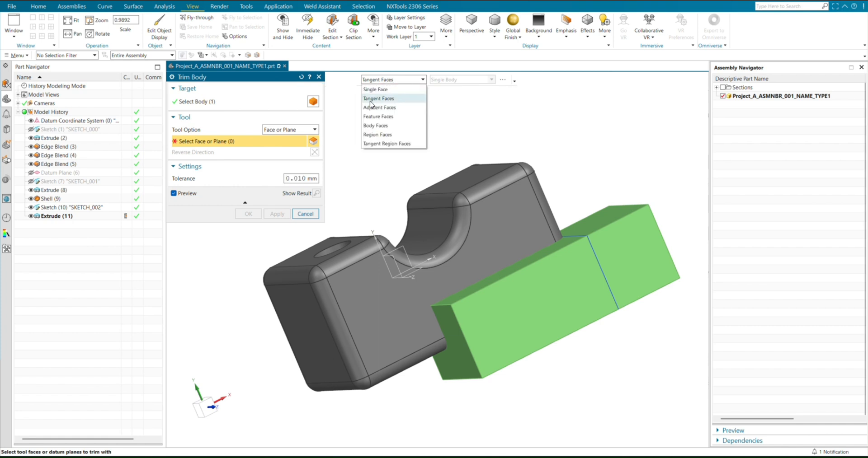
left_click(370, 99)
left_click(517, 229)
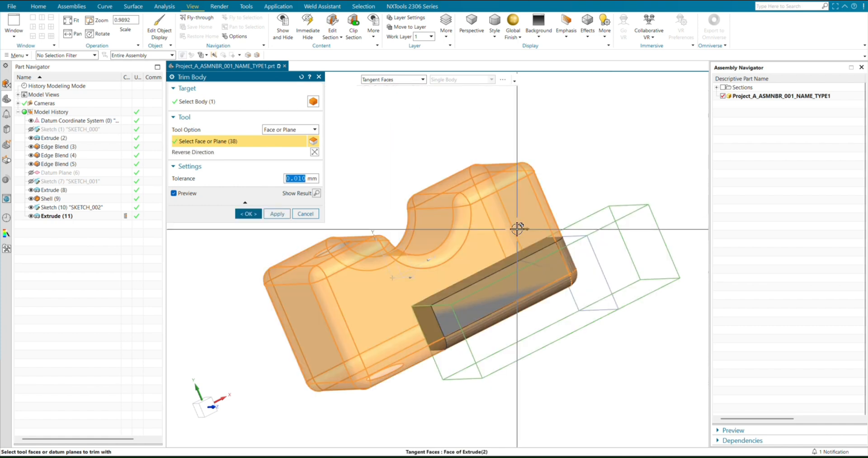
middle_click_drag(475, 343, 494, 372)
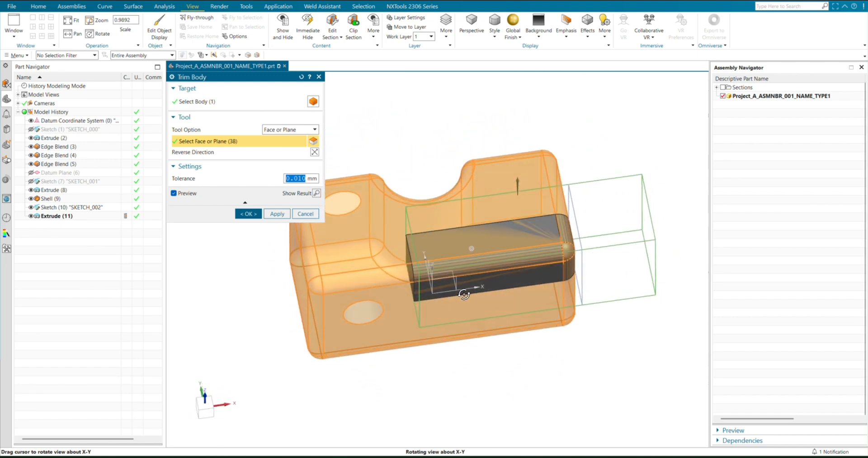
middle_click_drag(464, 295, 501, 331)
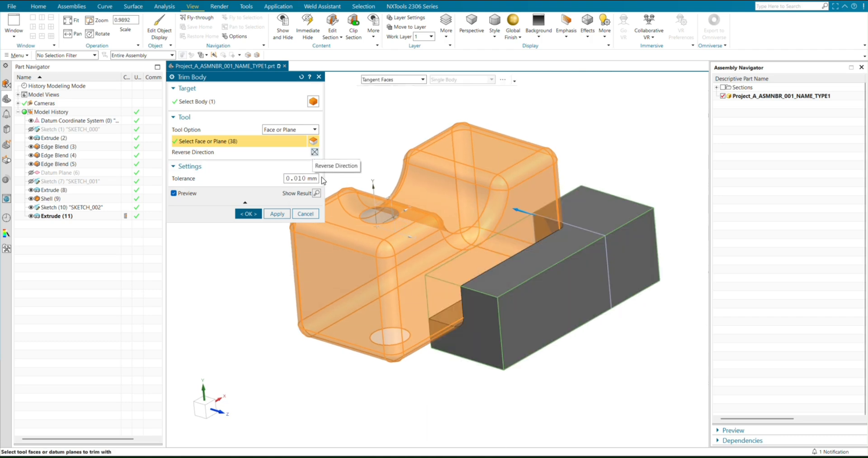
middle_click_drag(587, 334, 672, 354)
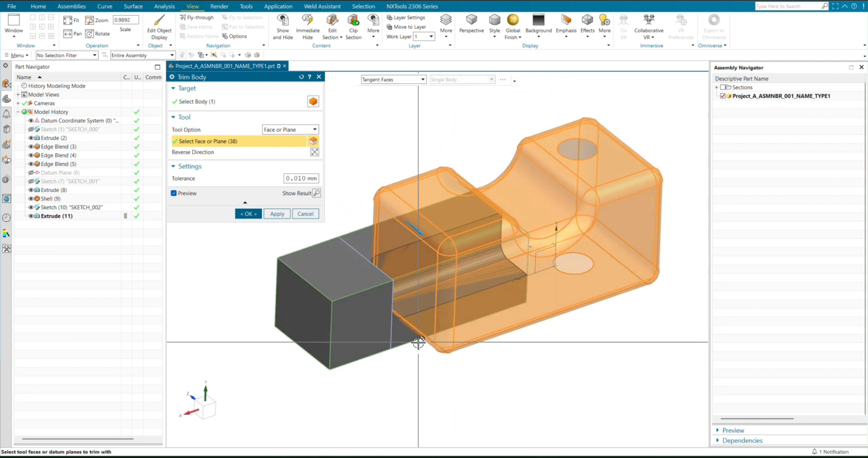
middle_click_drag(416, 344, 342, 288)
scroll(432, 363, "up", 2)
left_click(246, 214)
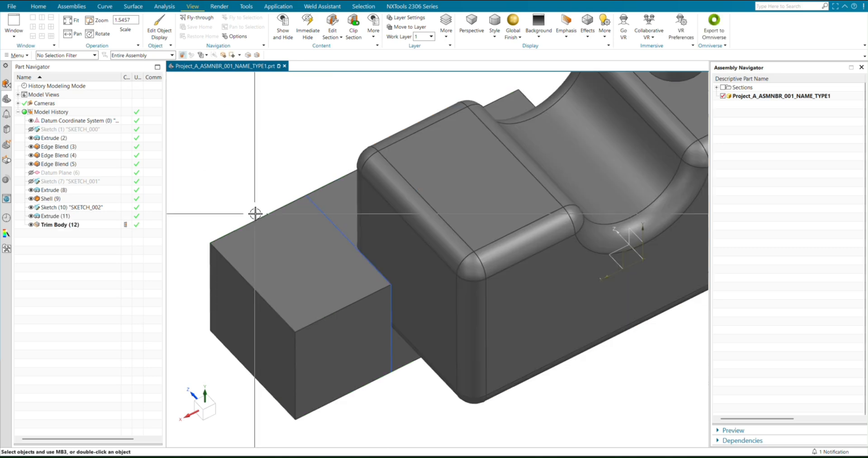
Step: Temporarily hide the notched block and examine the recess trimmed into the bar
scroll(416, 315, "down", 3)
middle_click_drag(419, 316, 407, 309)
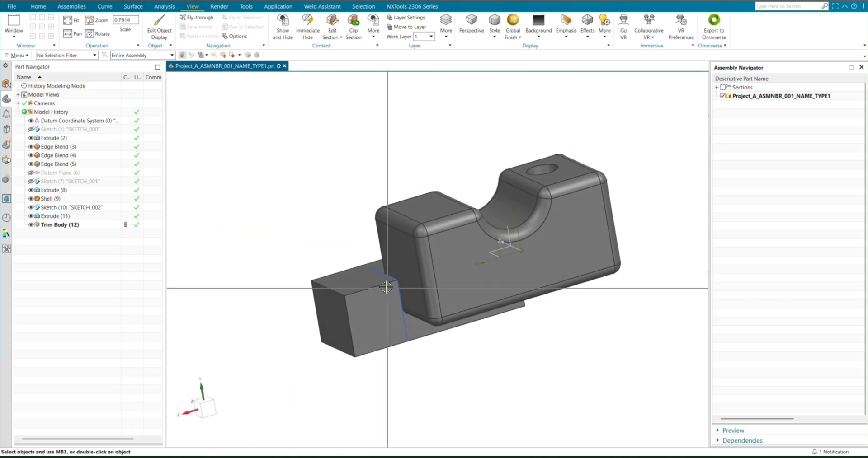
right_click(452, 258)
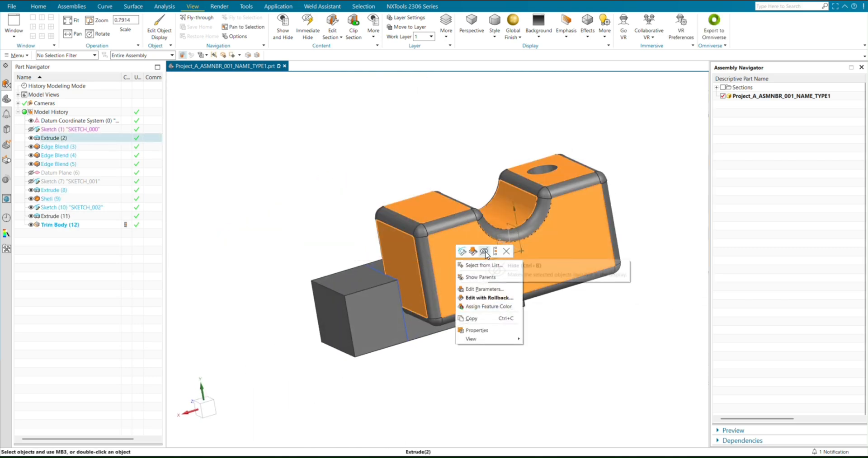
left_click(484, 251)
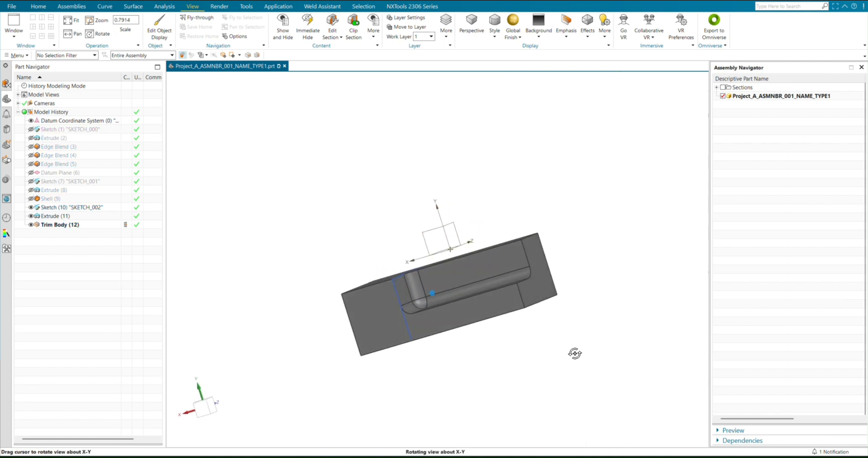
scroll(546, 382, "up", 3)
middle_click_drag(556, 380, 559, 399)
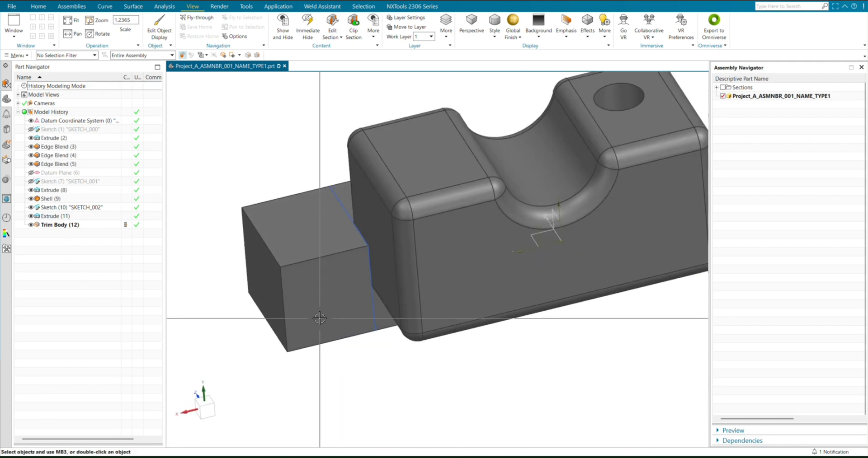
Step: Open a one-plane section through both bodies, move the plane to check the bar against the shell wall, and cancel the section
middle_click_drag(320, 362, 374, 378)
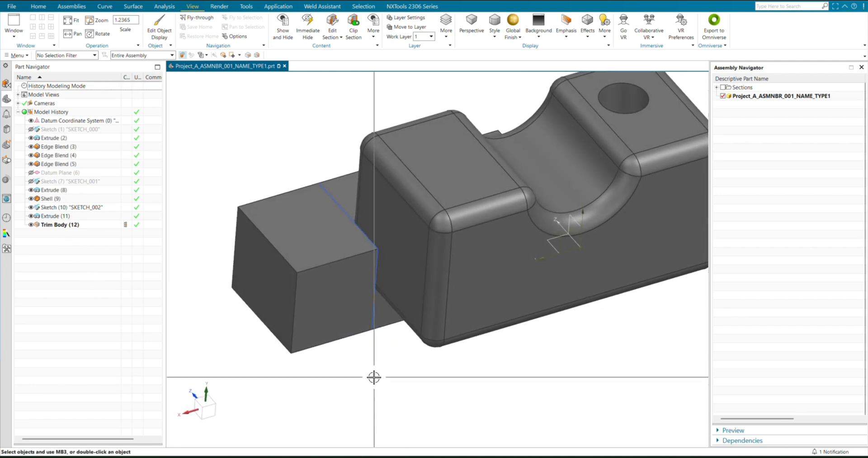
left_click(333, 20)
middle_click_drag(429, 294, 461, 246)
middle_click_drag(485, 288, 498, 210)
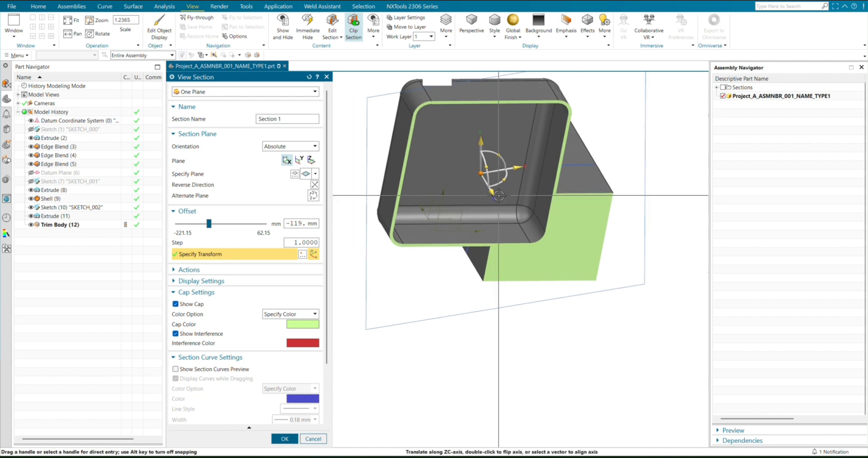
left_click_drag(499, 196, 514, 316)
left_click(314, 439)
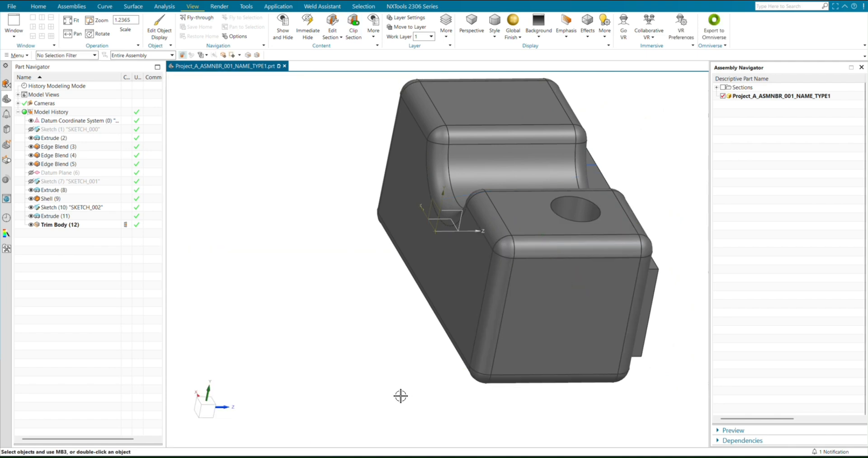
middle_click_drag(400, 397, 199, 74)
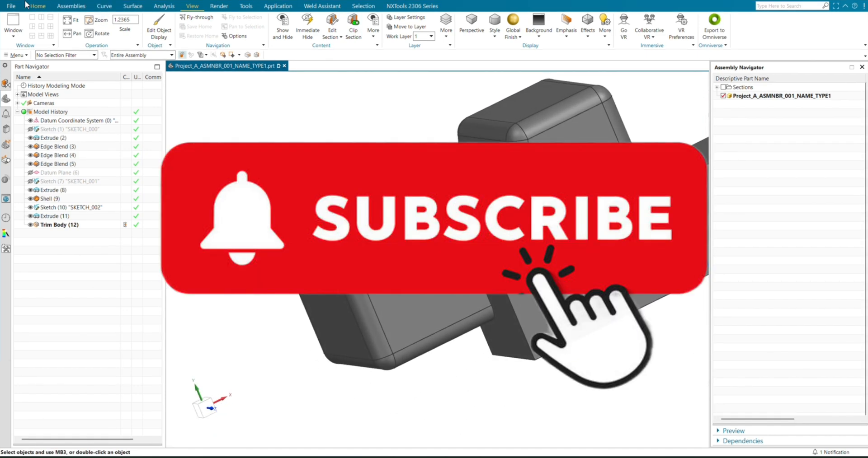
left_click(35, 7)
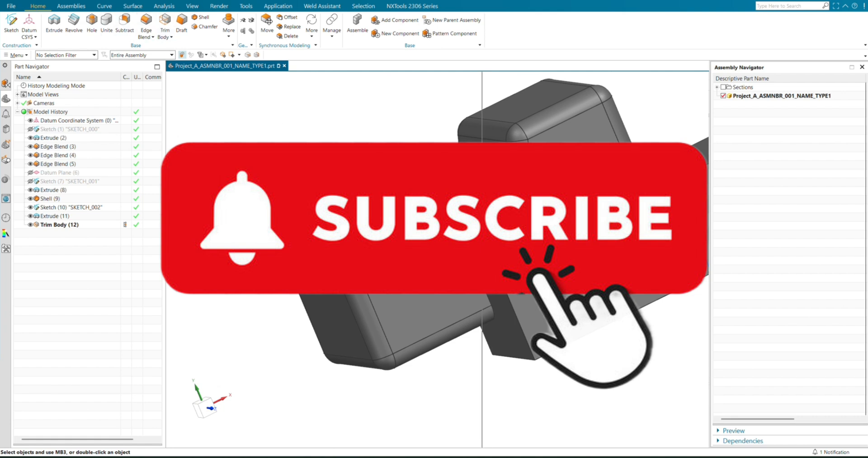
mouse_move(482, 217)
middle_mouse_down()
mouse_move(519, 235)
mouse_move(452, 244)
mouse_move(488, 217)
middle_mouse_up()
scroll(482, 217, "down", 2)
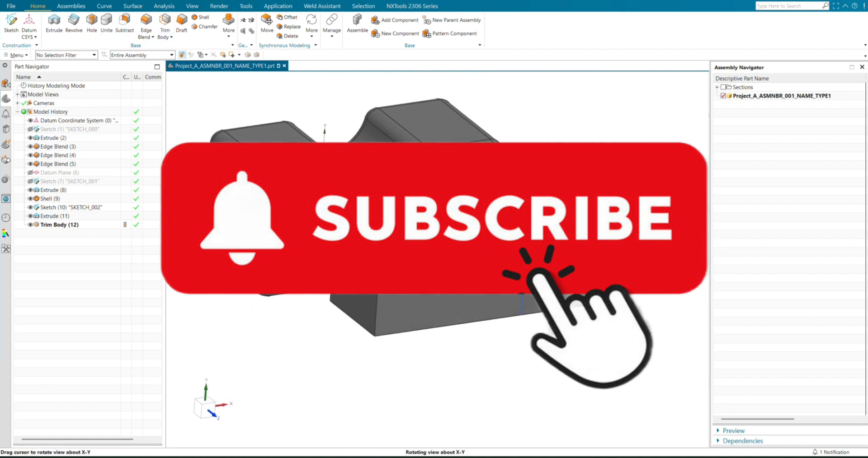
middle_click_drag(247, 167, 274, 149)
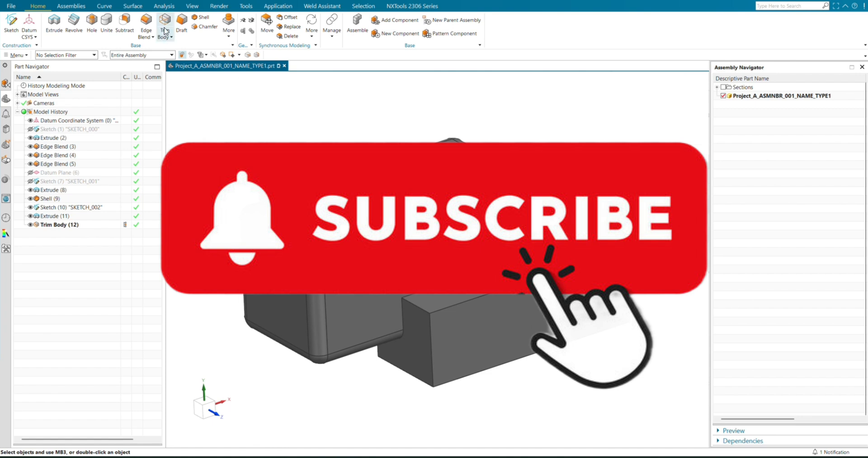